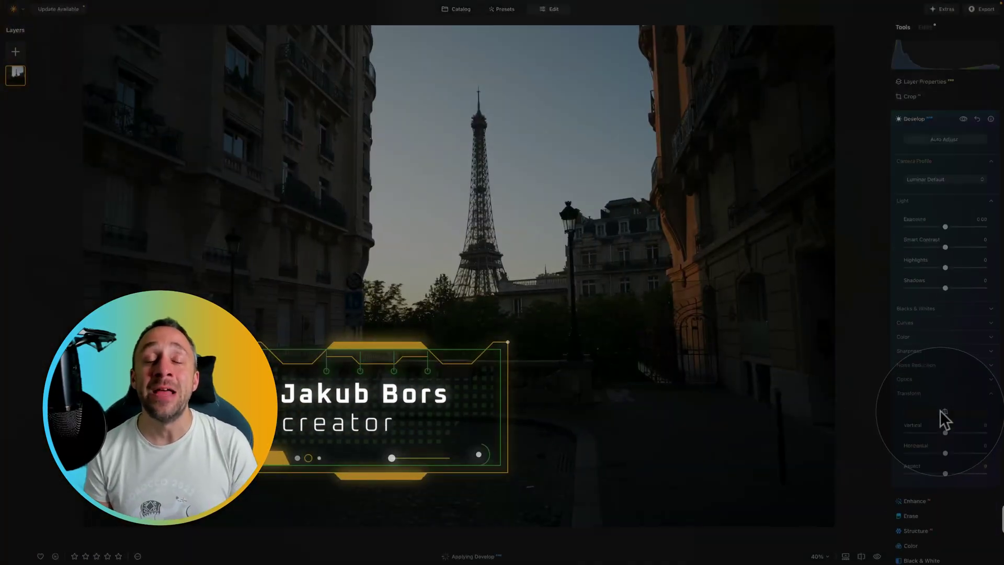
- On the Paris street photo, lift Shadows to 92, then collapse the Light and Blacks & Whites sections
click(935, 177)
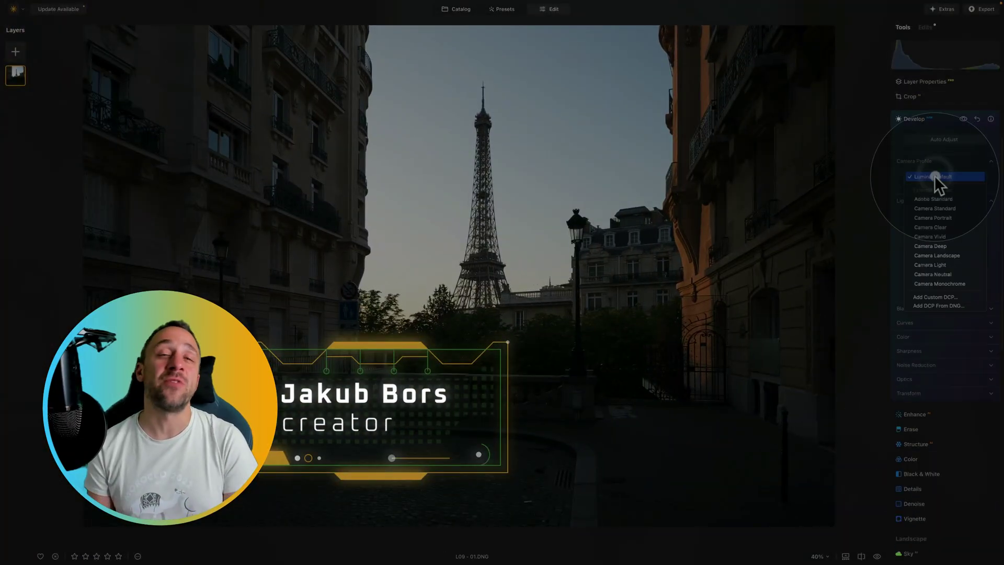
click(935, 176)
click(895, 44)
drag(945, 263, 983, 266)
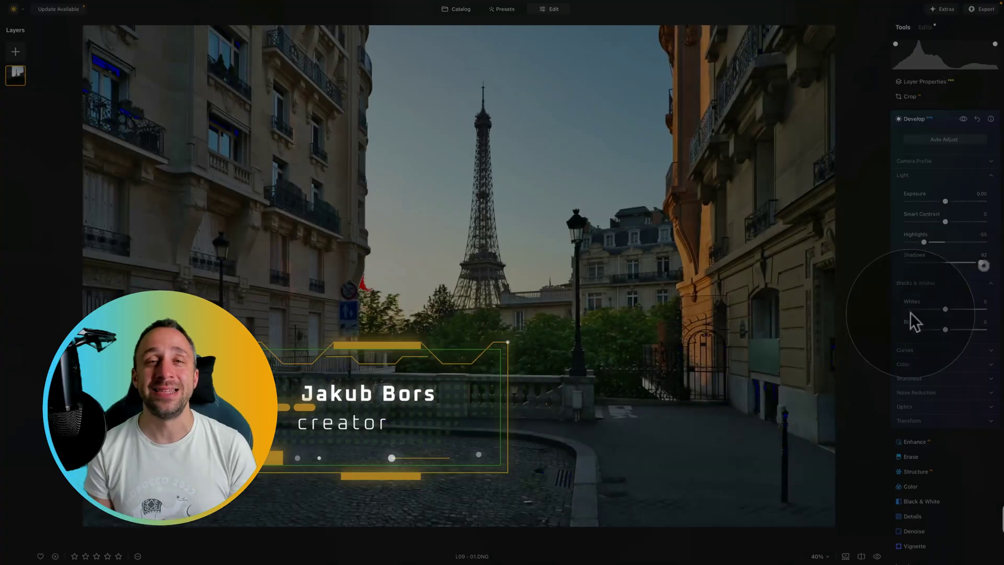
click(936, 176)
click(944, 192)
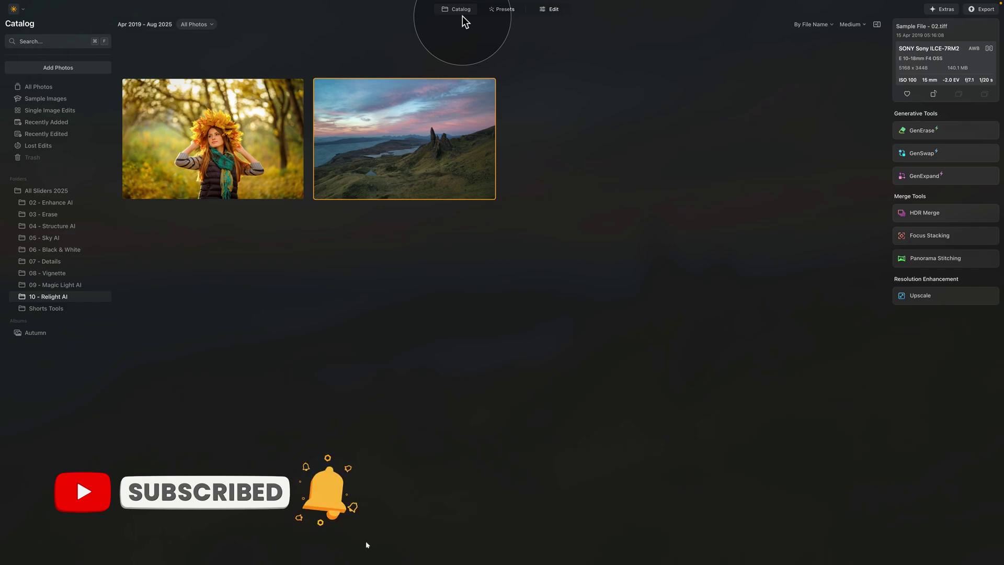
- Select the autumn portrait, then pick the Skye landscape Sample File - 02
click(181, 145)
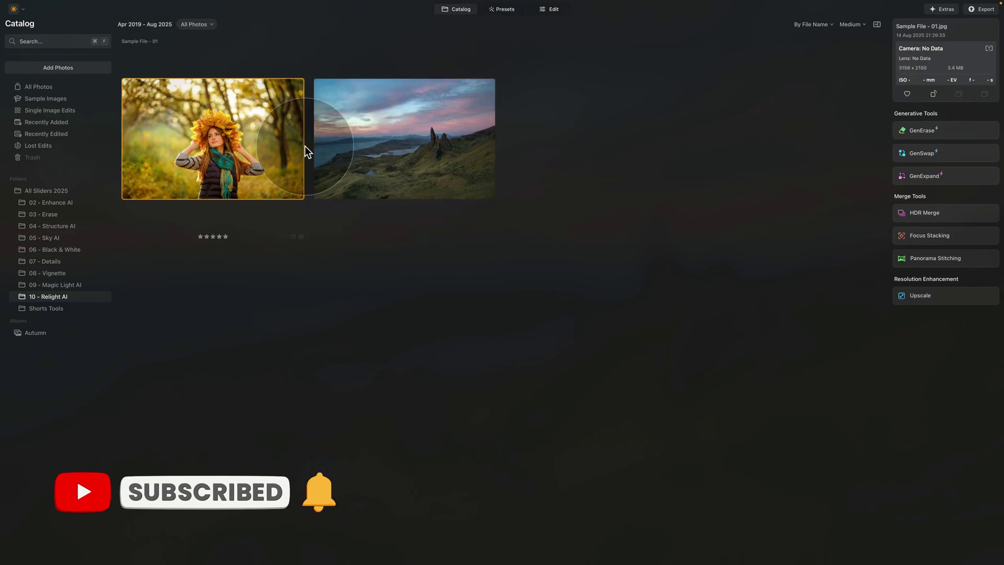
click(341, 145)
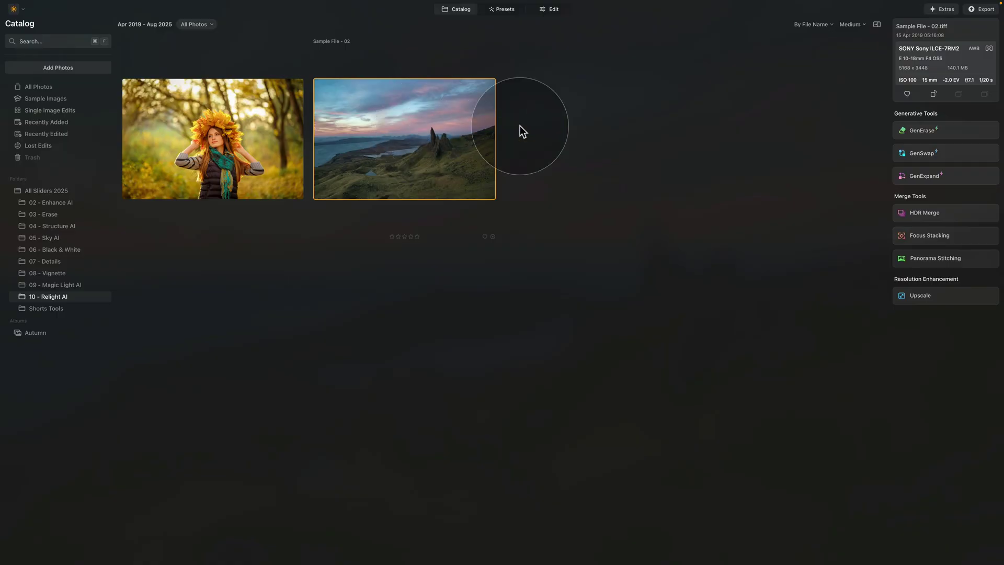
- Open Sample File - 02 in Edit and expand the Relight tool in the Creative group
click(555, 10)
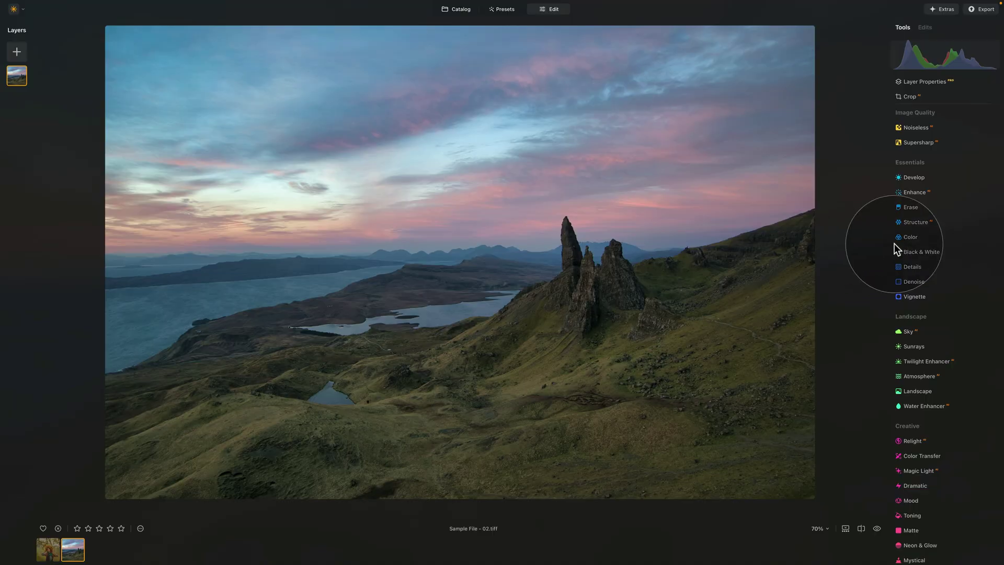
scroll(944, 262, down, 2)
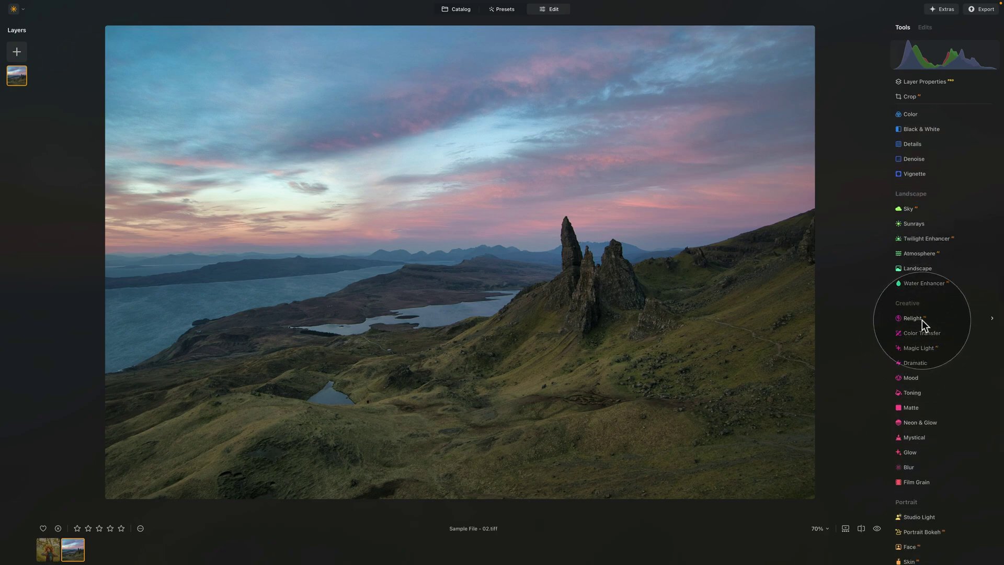
scroll(919, 314, down, 1)
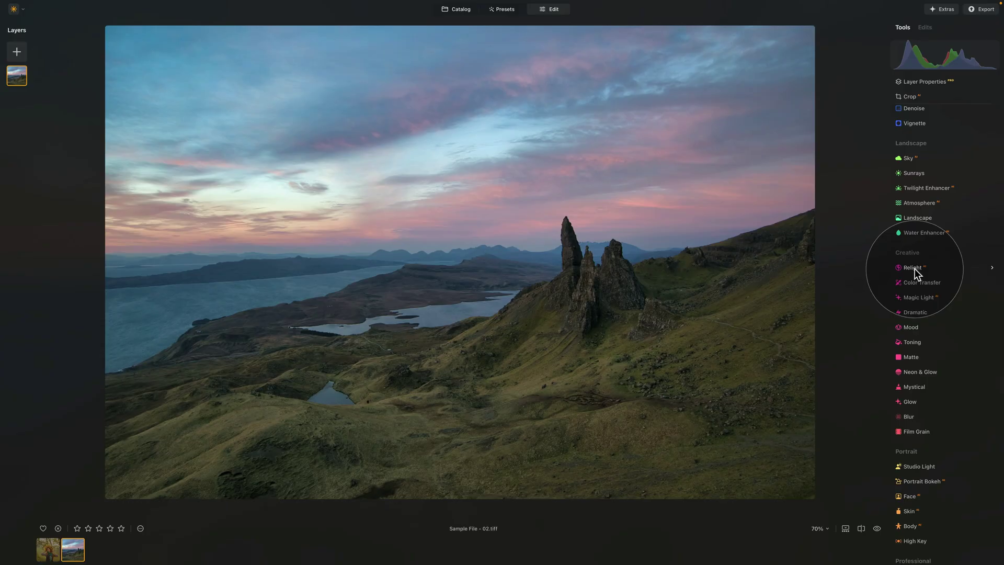
click(915, 268)
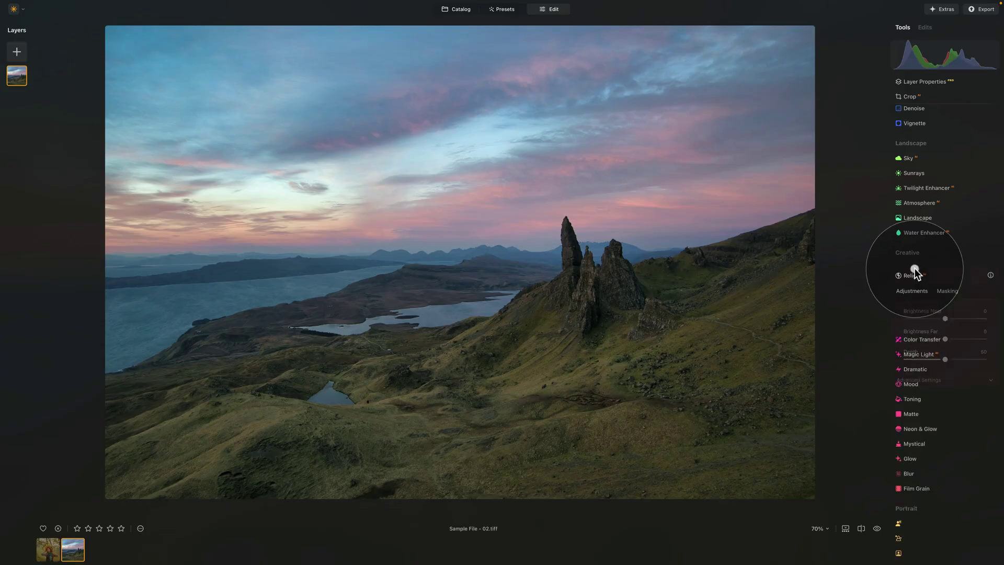
scroll(933, 280, down, 1)
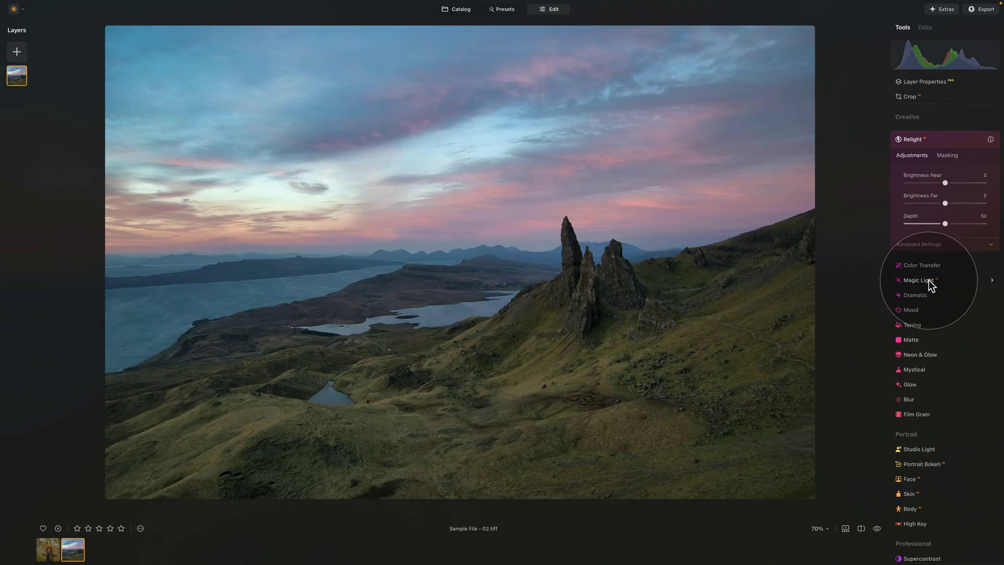
- Expand Relight's Advanced Settings to show Dehalo, Warmth Near and Warmth Far
click(935, 245)
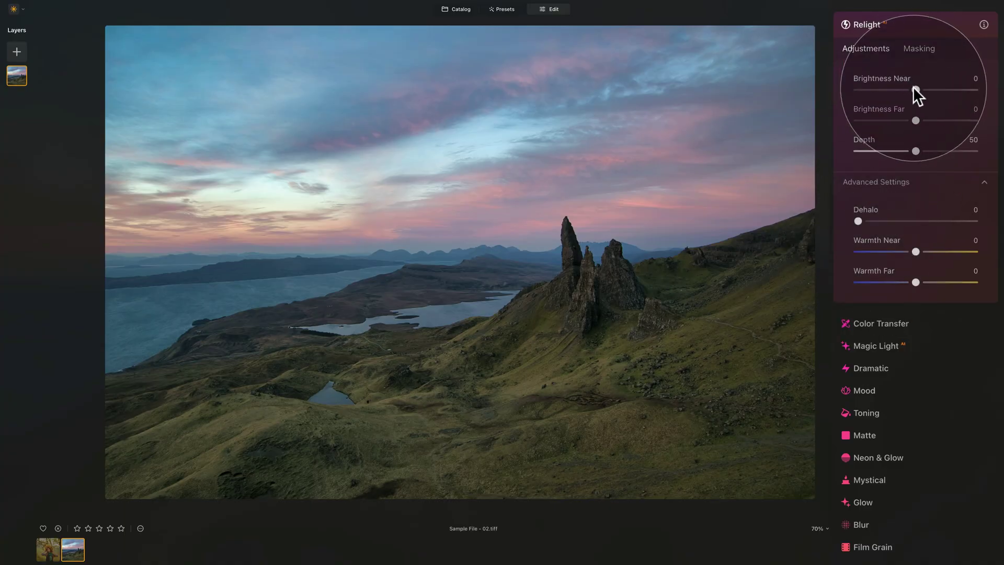
- Set Relight Brightness Near to 100, Brightness Far to -100 and Depth to 100
drag(915, 89, 978, 88)
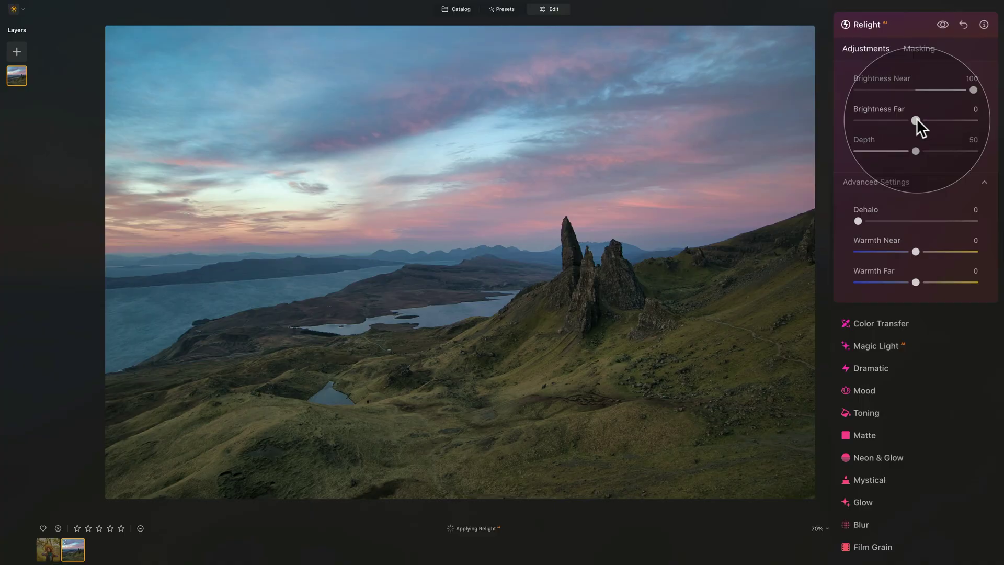
drag(917, 118, 858, 120)
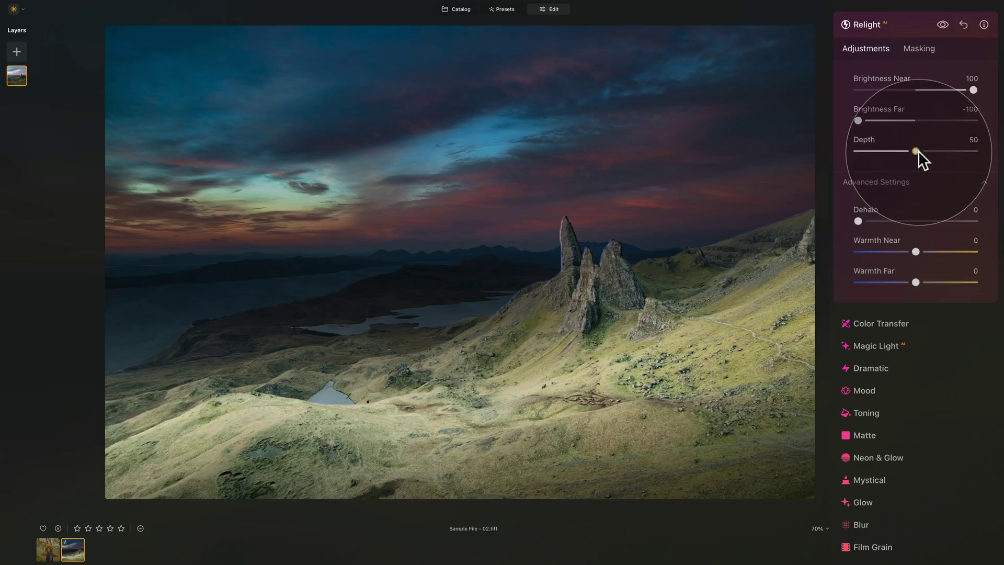
drag(919, 151, 941, 149)
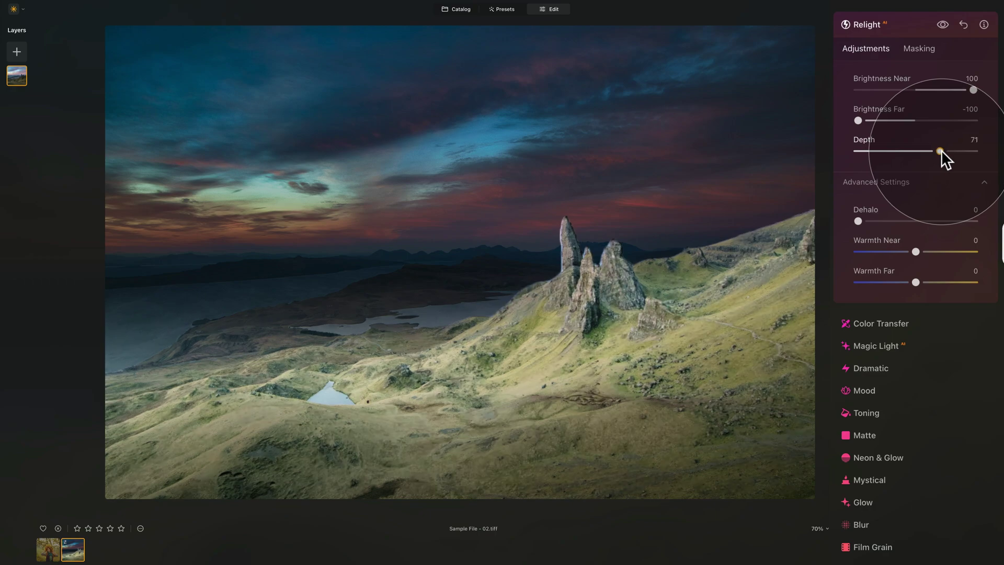
drag(942, 150, 980, 152)
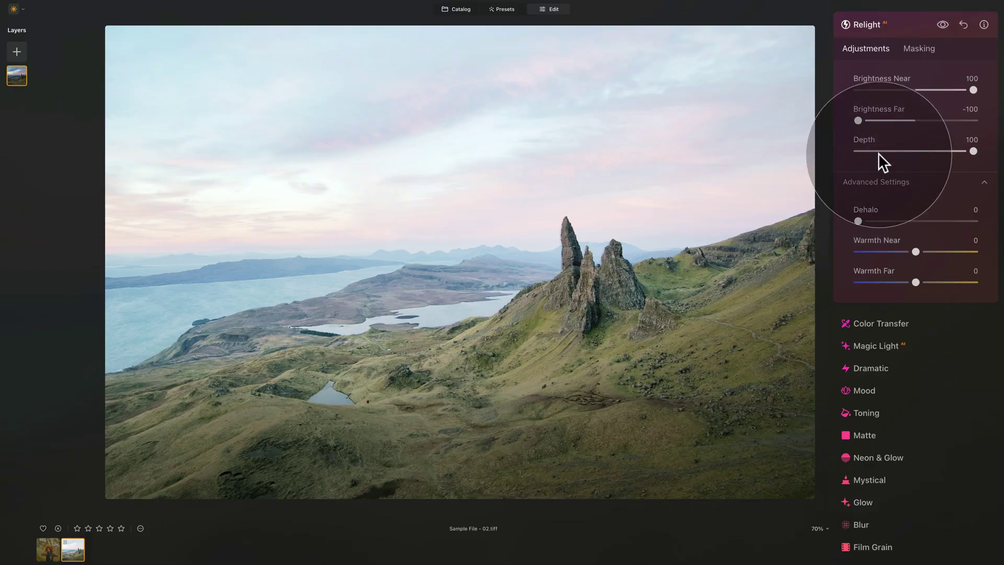
- Lower Depth from 100, reset it to 50, then experiment and leave it at 42
drag(969, 152, 938, 151)
double_click(861, 138)
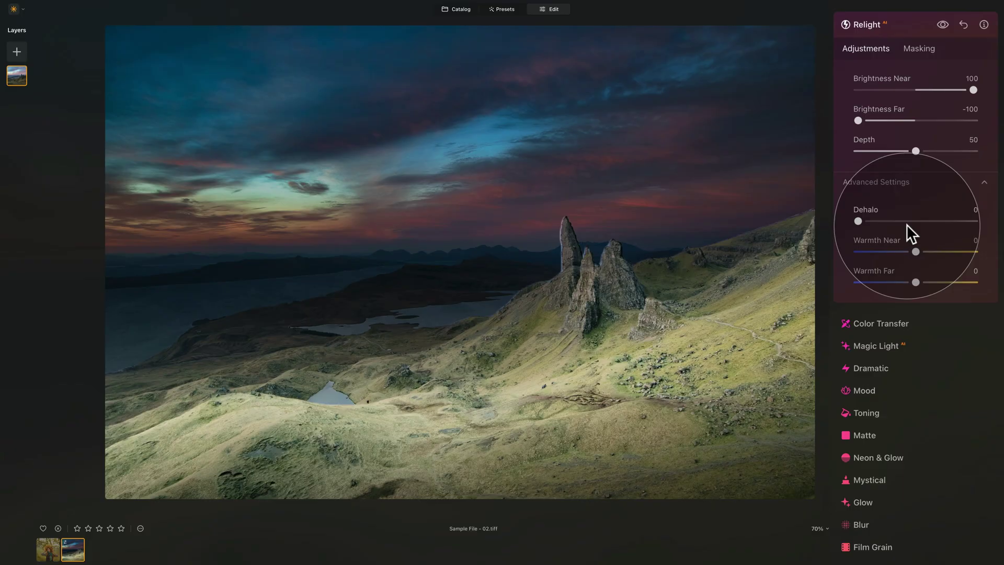
drag(915, 150, 900, 152)
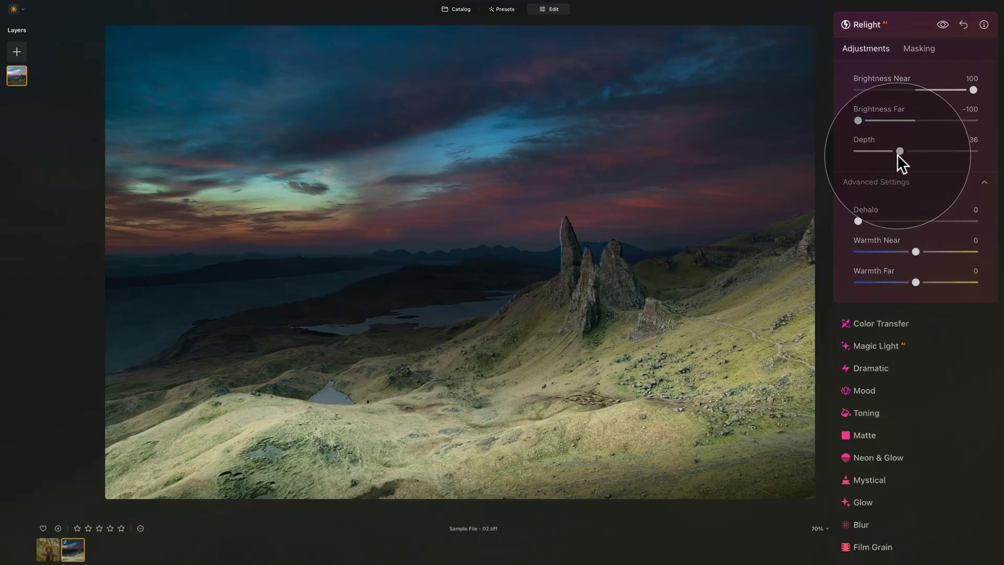
drag(898, 152, 844, 160)
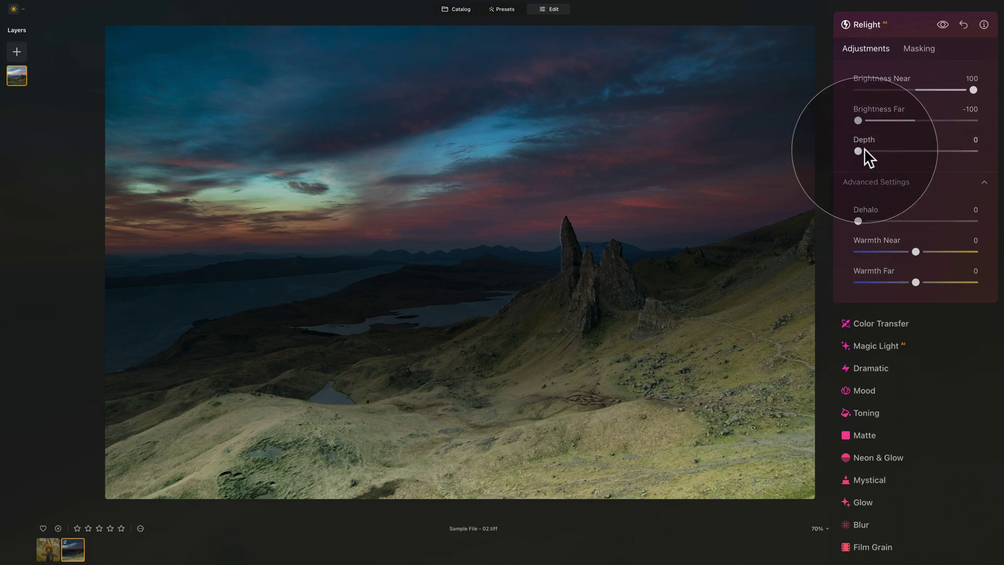
drag(857, 150, 908, 151)
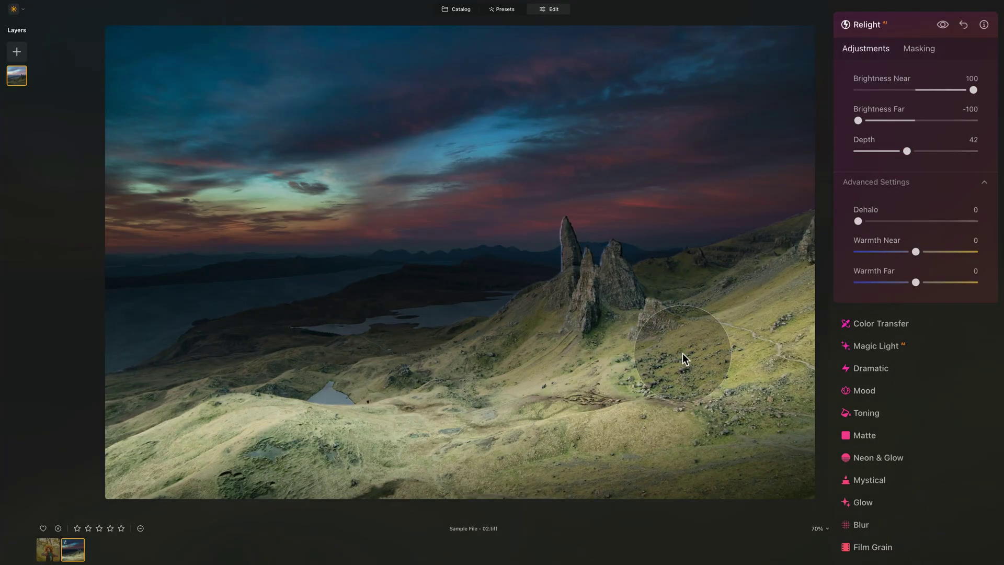
- Reset both brightness sliders, then set Brightness Near to 50 and Brightness Far to -13
double_click(900, 79)
double_click(901, 108)
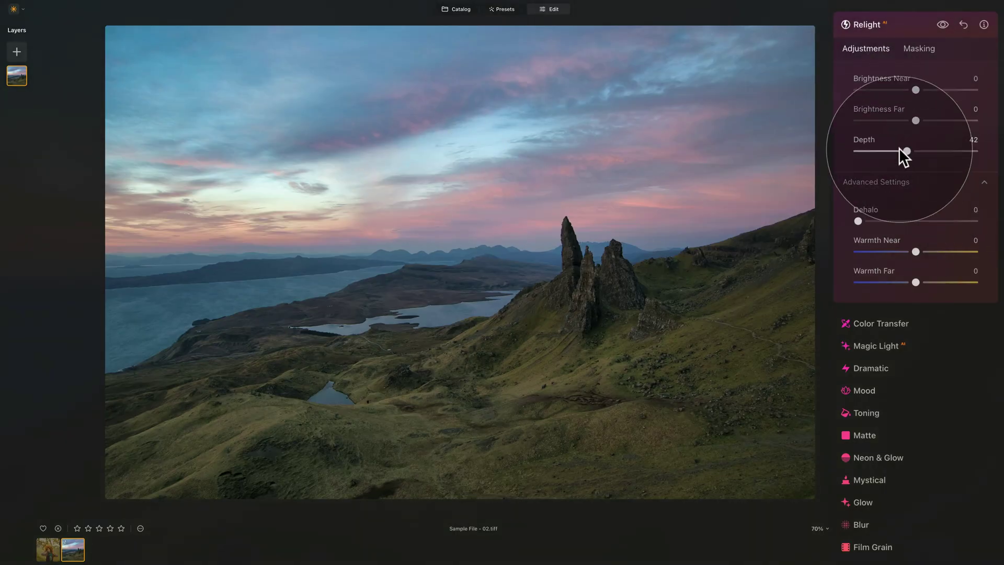
drag(917, 118, 911, 121)
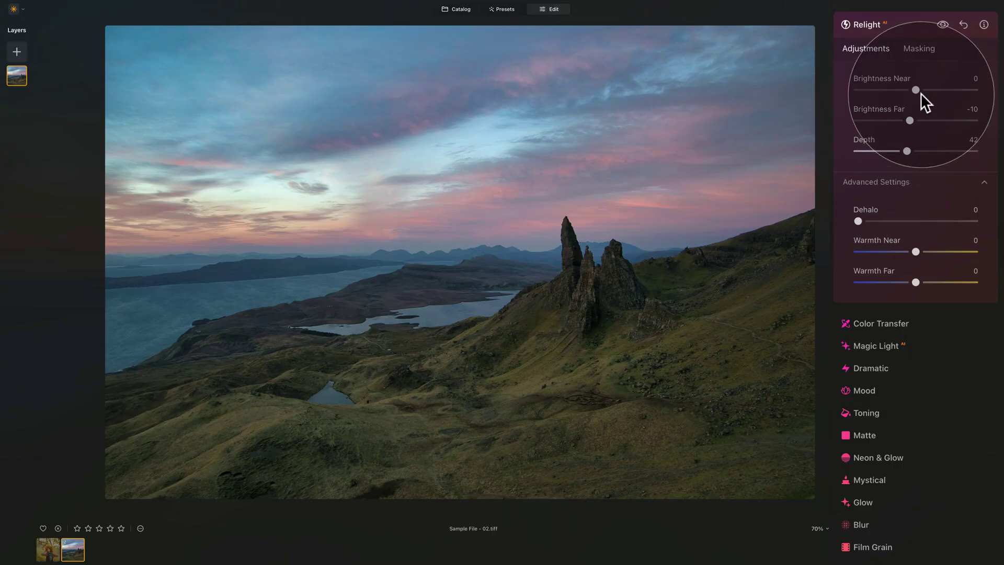
drag(916, 88, 947, 88)
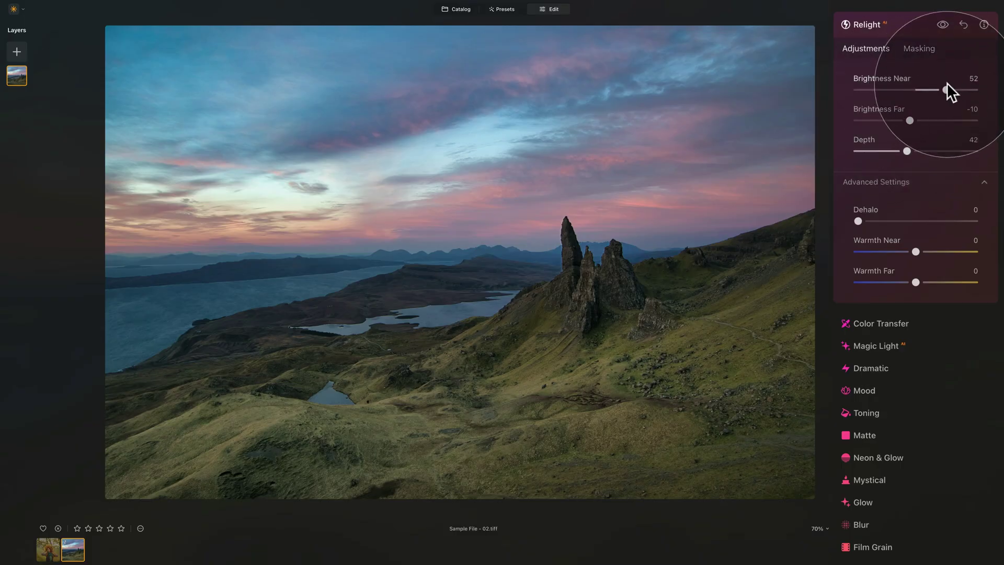
drag(948, 86, 945, 87)
drag(910, 122, 906, 122)
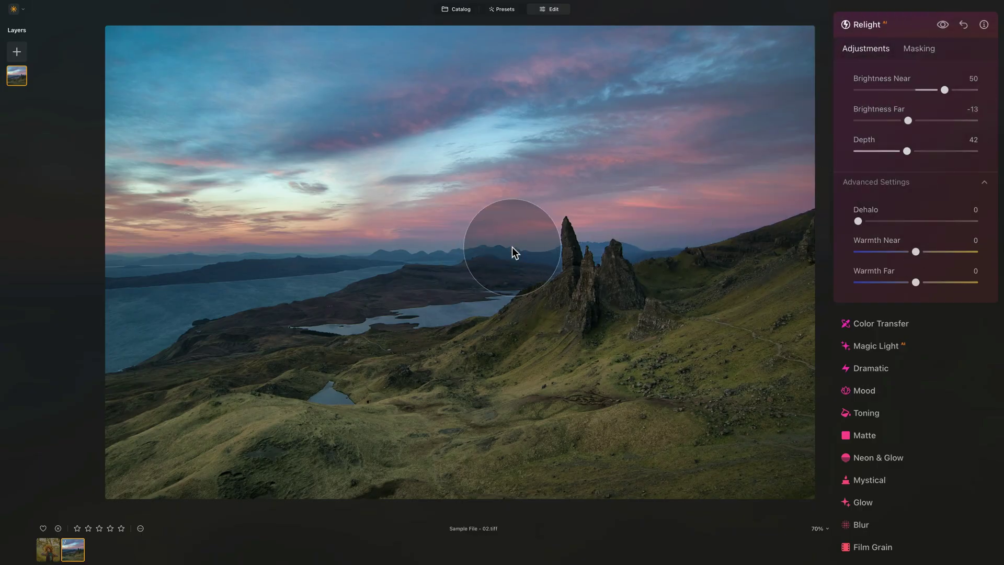
- Zoom into the rock pinnacles, set Dehalo to 100 and raise Brightness Far to -1
scroll(575, 243, up, 5)
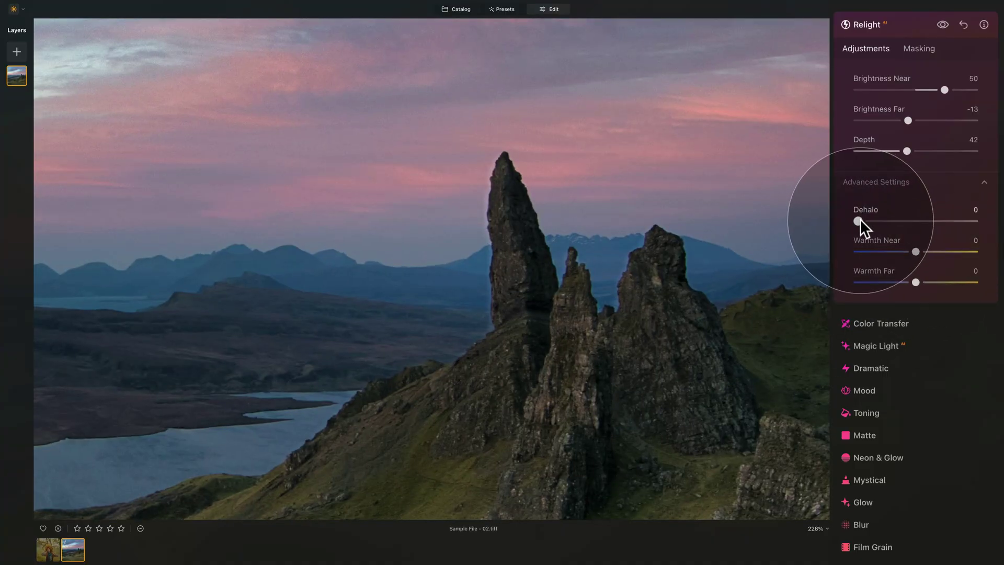
drag(859, 220, 983, 223)
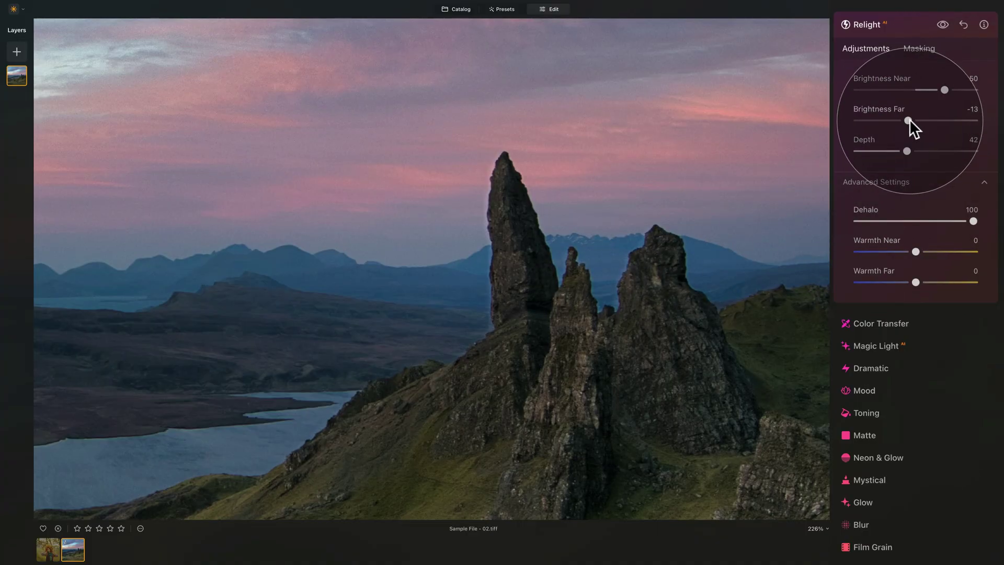
drag(910, 120, 916, 120)
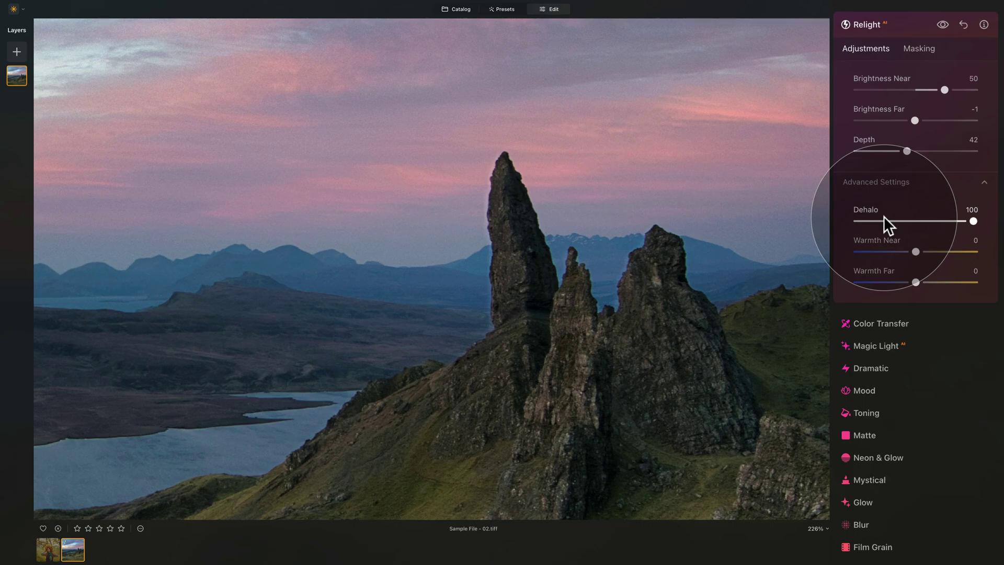
- Zoom out and set Warmth Near 39, Brightness Near 66, Warmth Far -5, Brightness Far -11, Depth 38
click(423, 225)
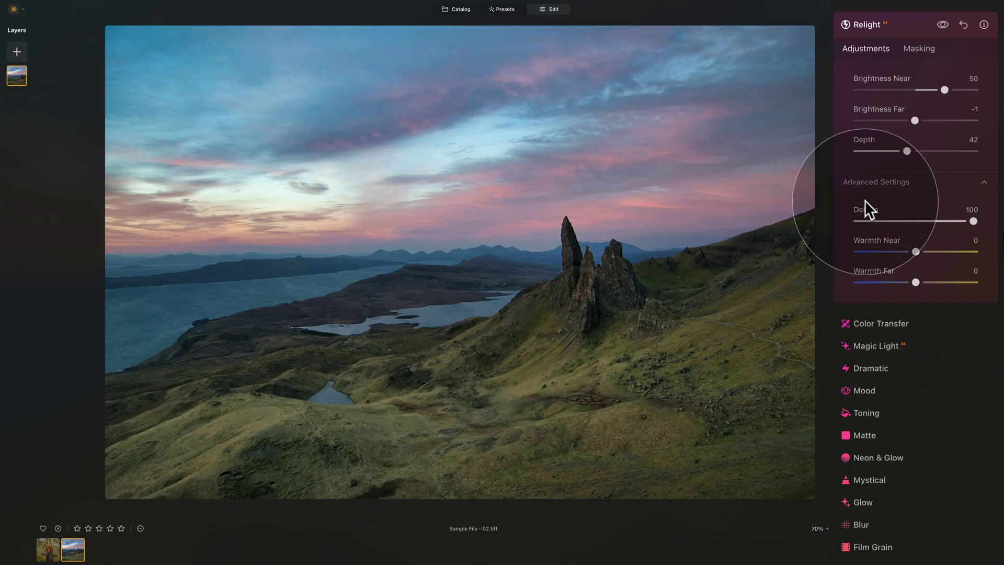
drag(916, 253, 934, 254)
drag(940, 254, 960, 255)
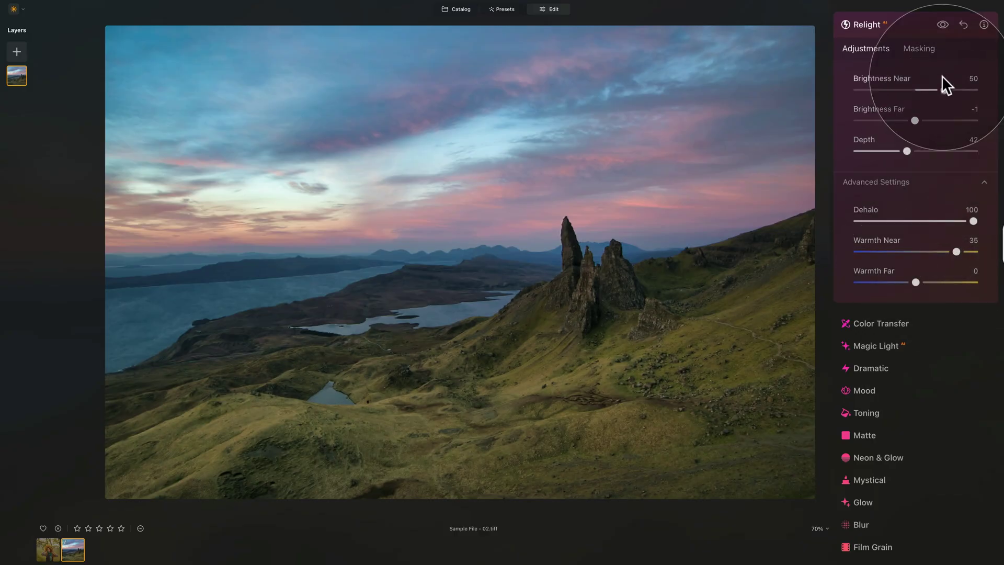
drag(944, 88, 952, 90)
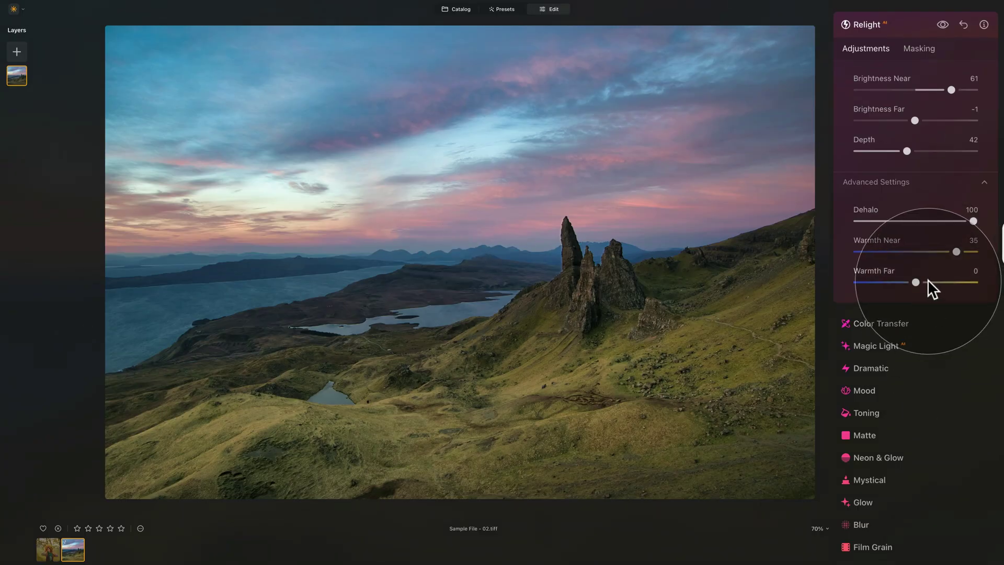
mouse_move(912, 283)
mouse_down()
mouse_move(895, 280)
mouse_move(910, 280)
mouse_up()
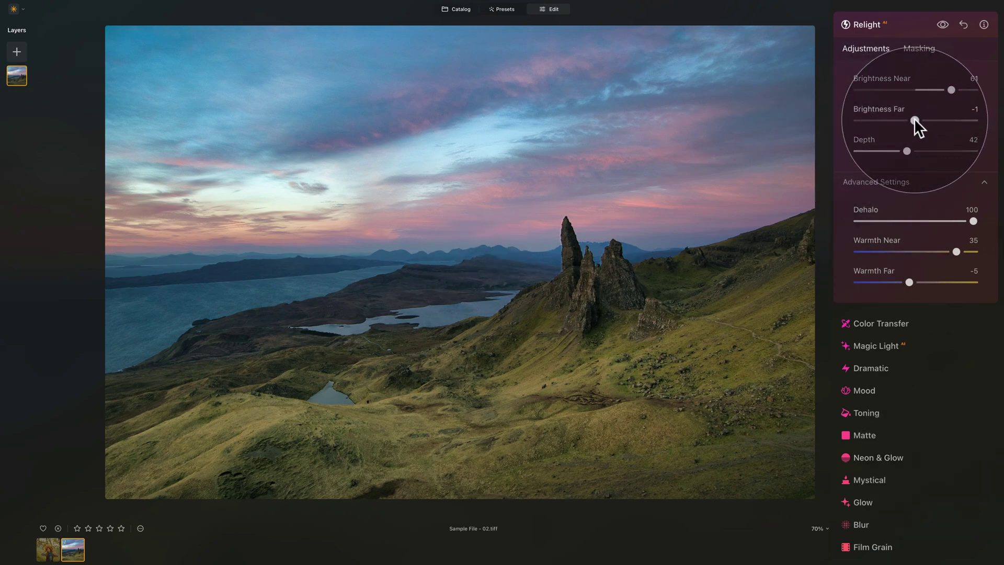
mouse_move(914, 121)
mouse_down()
mouse_move(901, 120)
mouse_move(909, 120)
mouse_up()
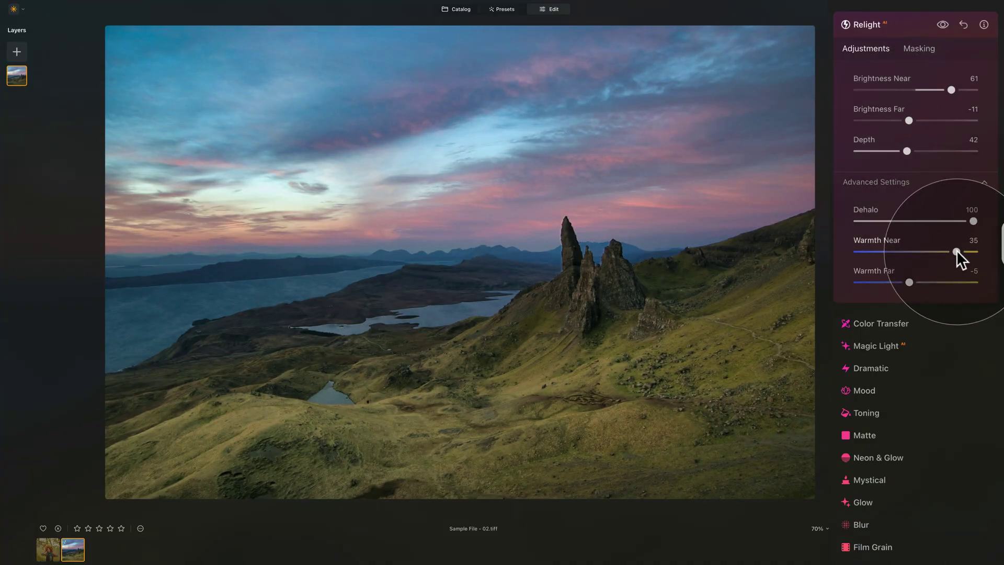
drag(957, 251, 963, 249)
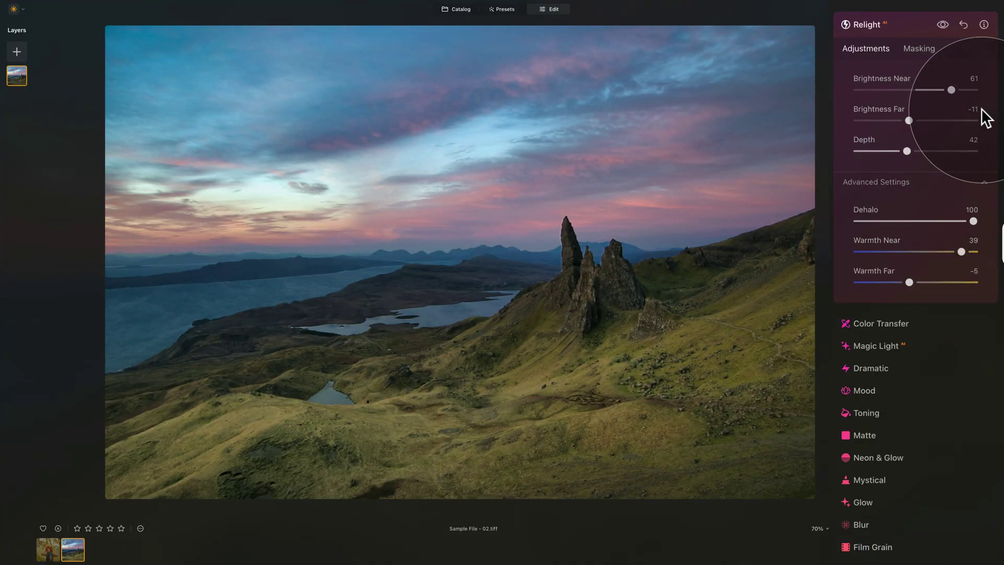
drag(948, 89, 954, 90)
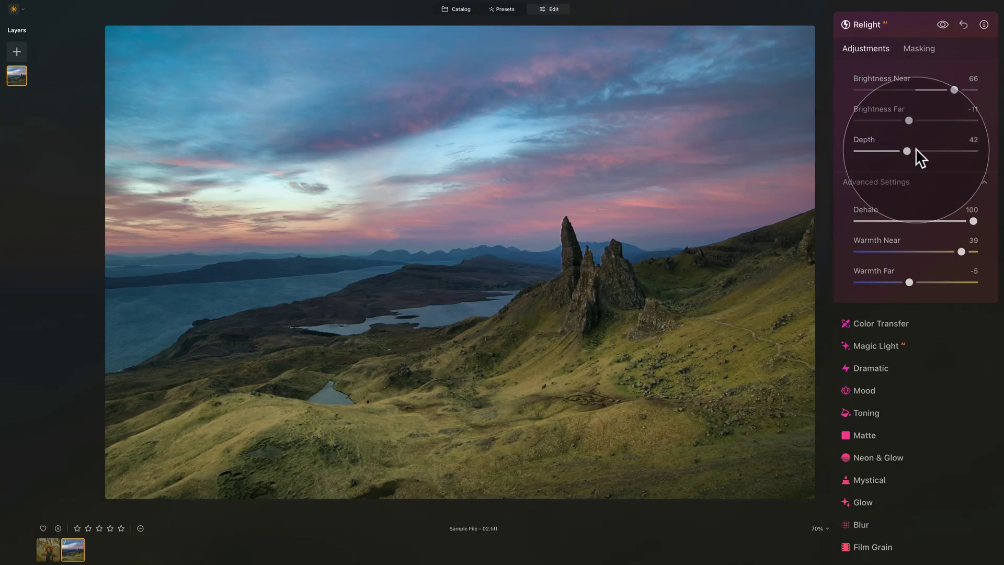
drag(906, 151, 901, 151)
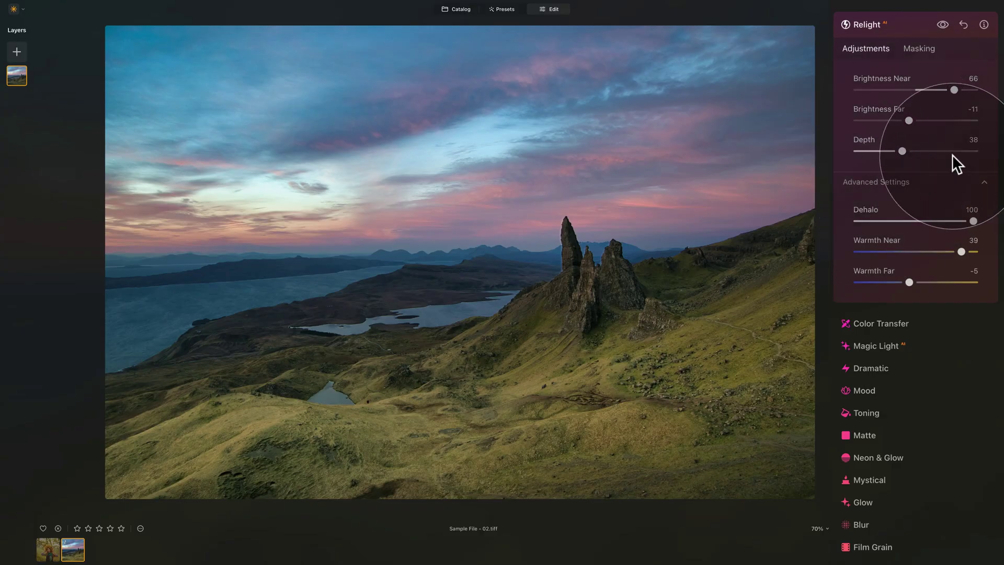
- Compare the relit landscape with the original, then reset and undo to restore the Relight edits
click(942, 25)
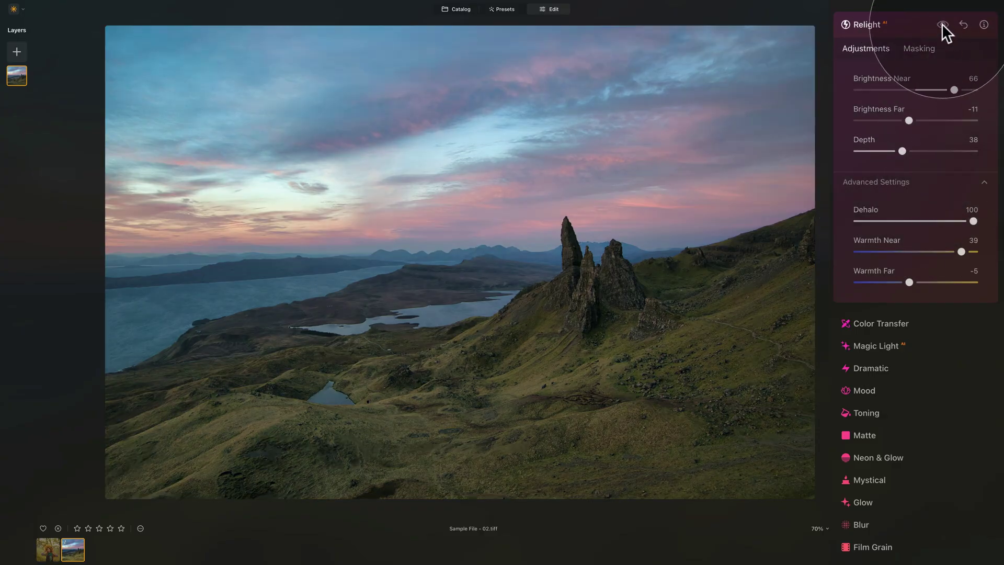
click(943, 25)
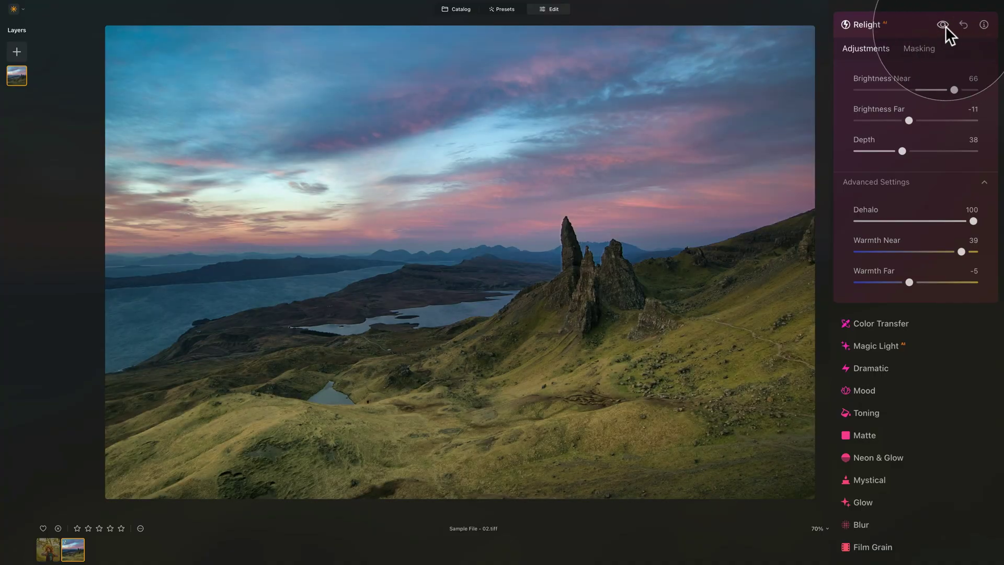
click(965, 25)
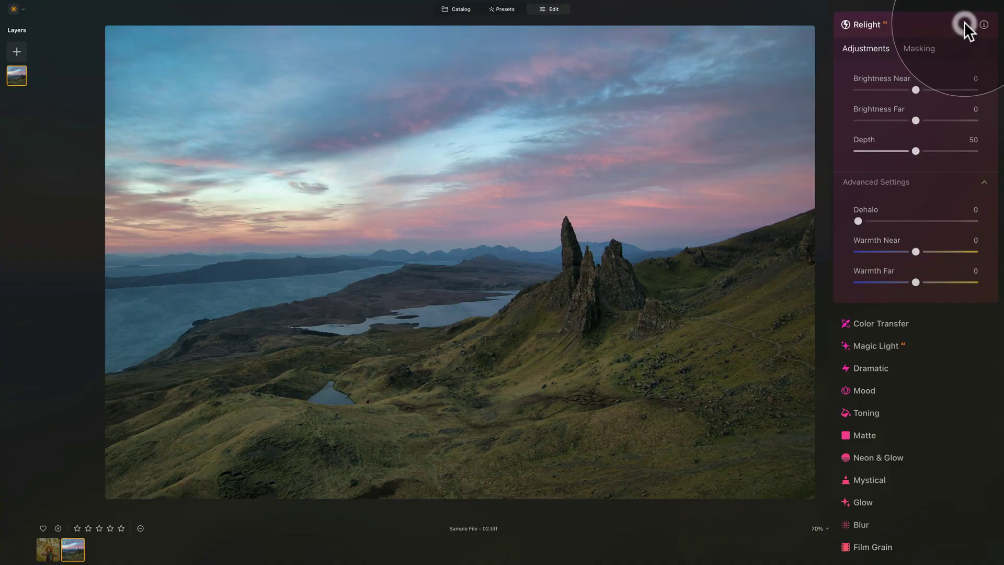
click(965, 24)
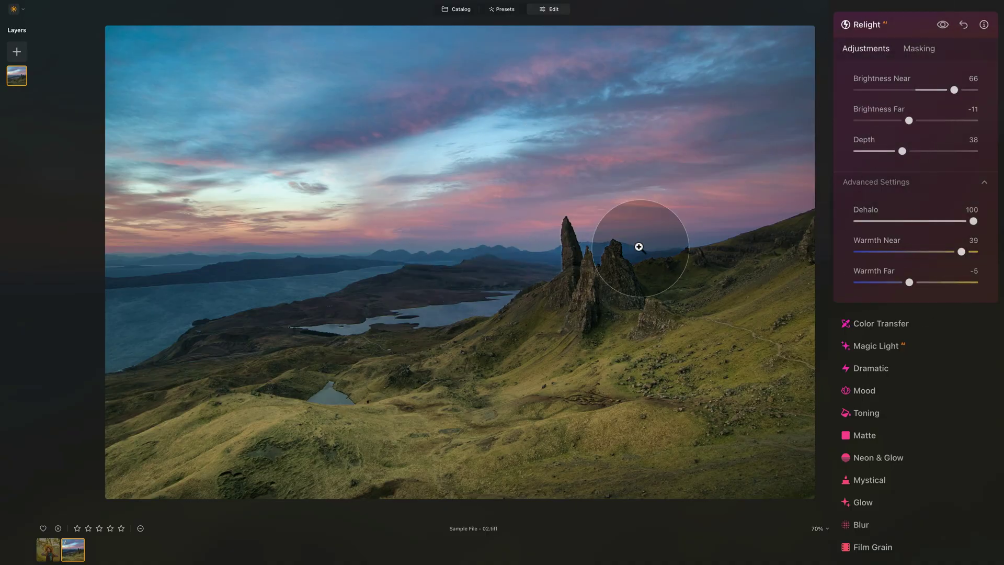
- Check Relight's Masking tab, return to Adjustments and collapse the Relight panel
click(924, 46)
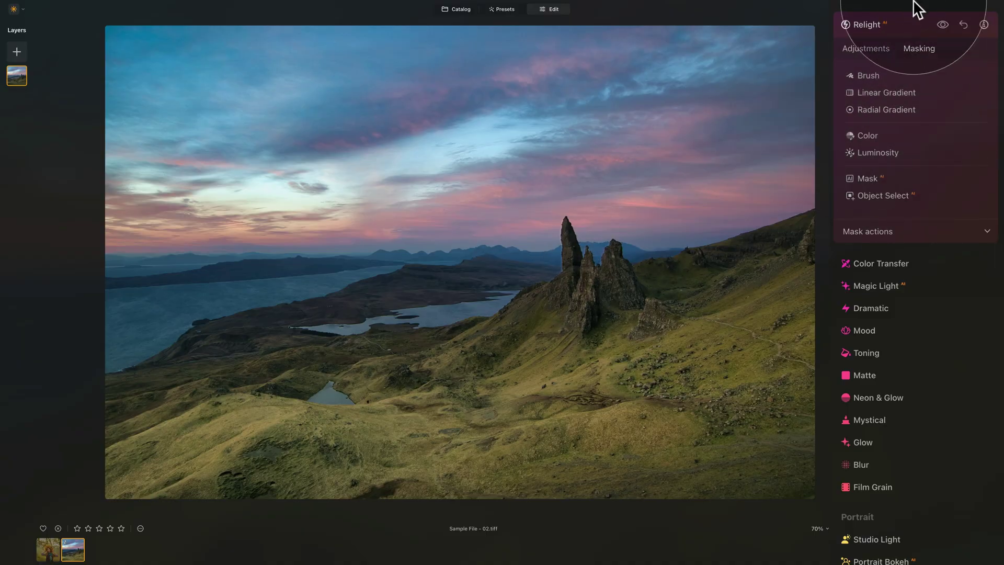
click(858, 49)
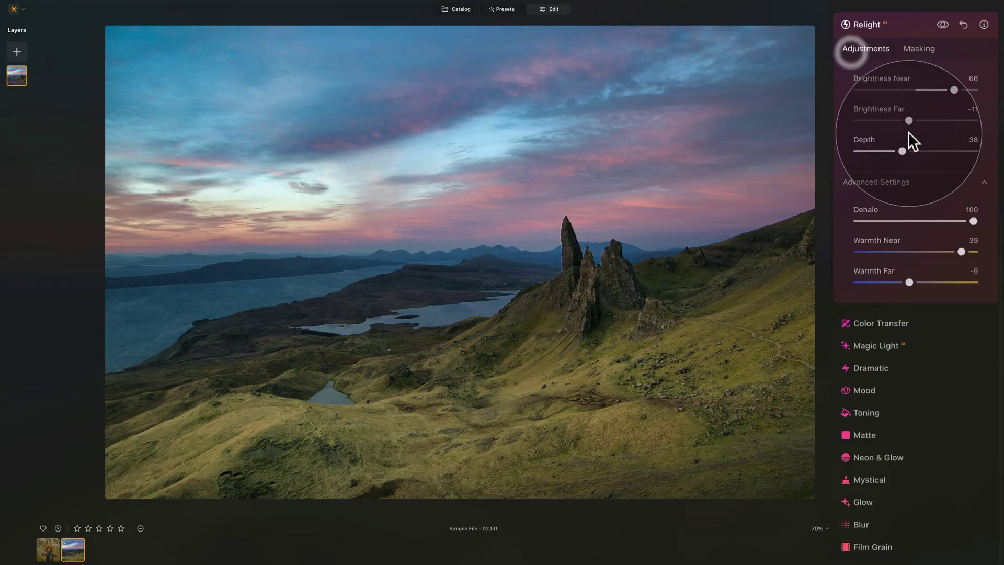
click(896, 27)
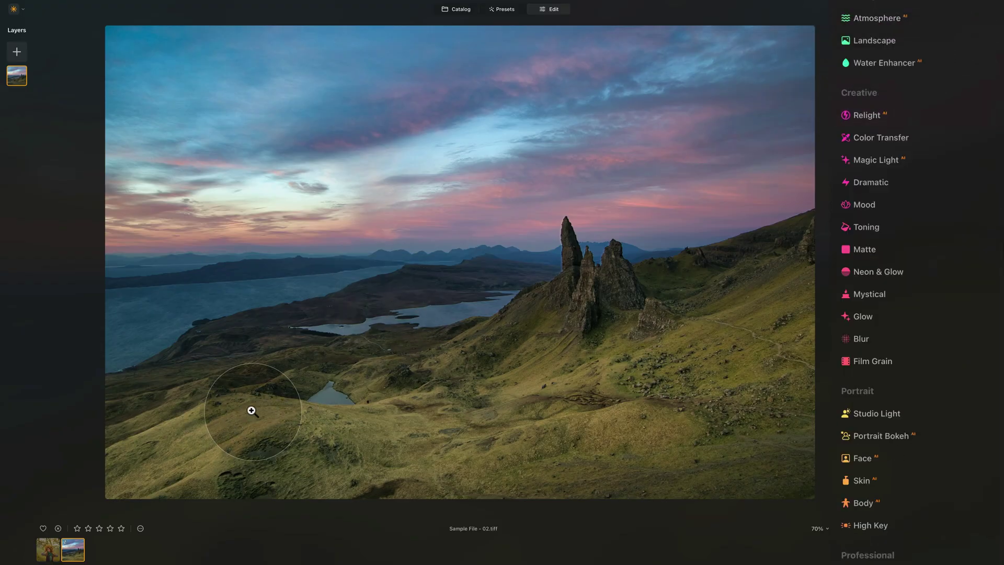
- Switch to the autumn leaf-crown portrait, Sample File - 01.jpg, for editing
click(48, 552)
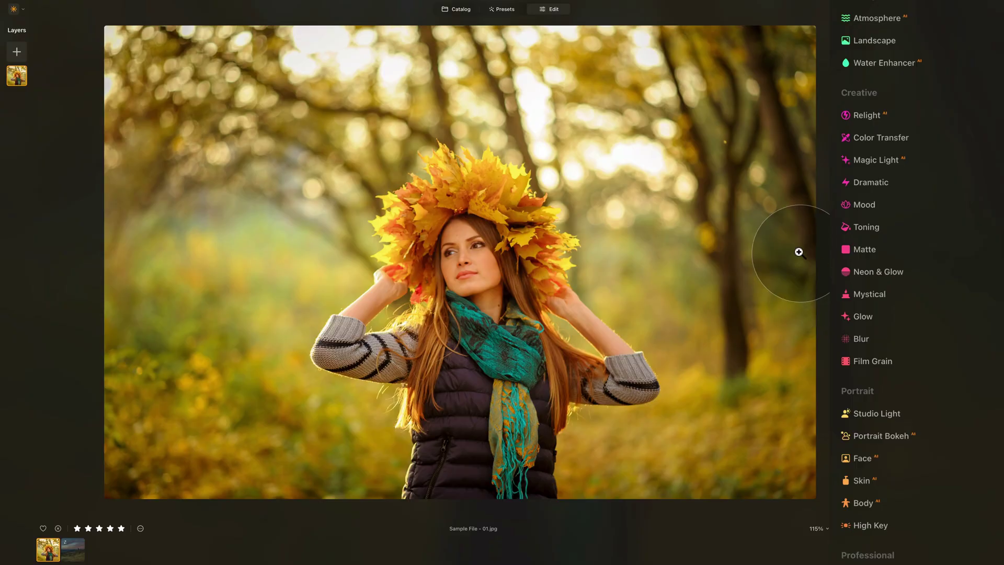
- In Relight, set Brightness Near 100, Brightness Far -100 and Depth 30
click(859, 118)
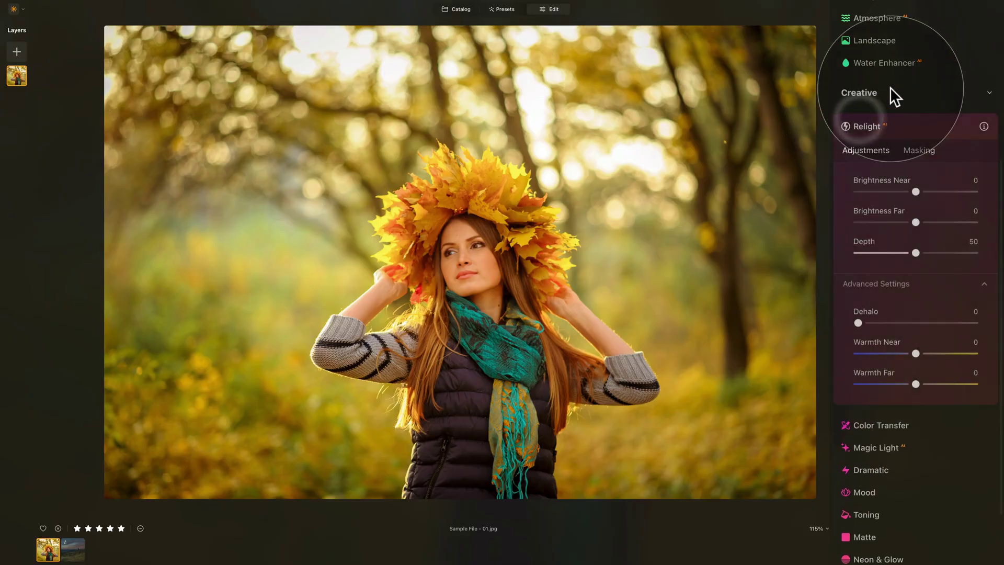
scroll(895, 95, down, 3)
scroll(903, 113, up, 2)
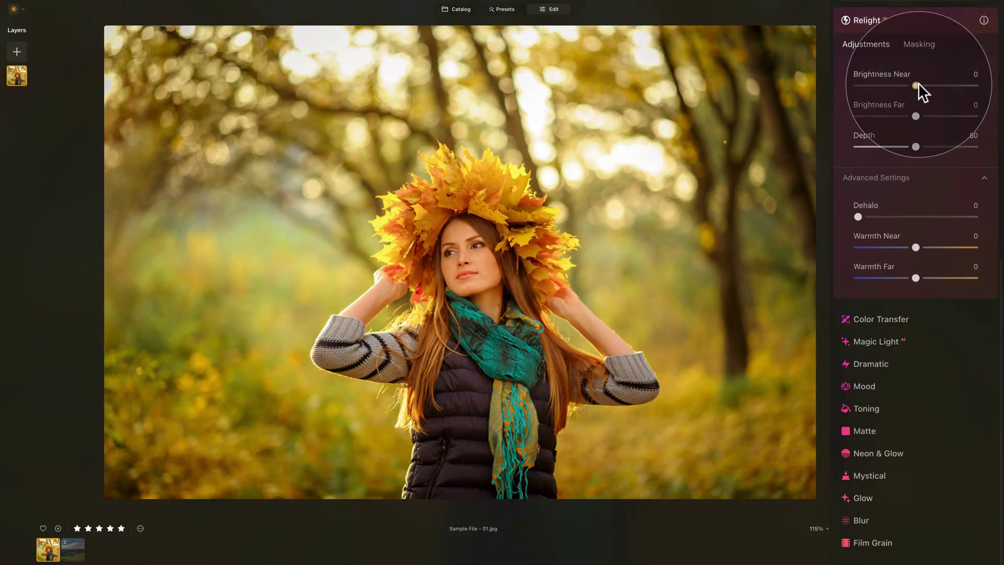
drag(916, 85, 979, 86)
drag(916, 115, 858, 116)
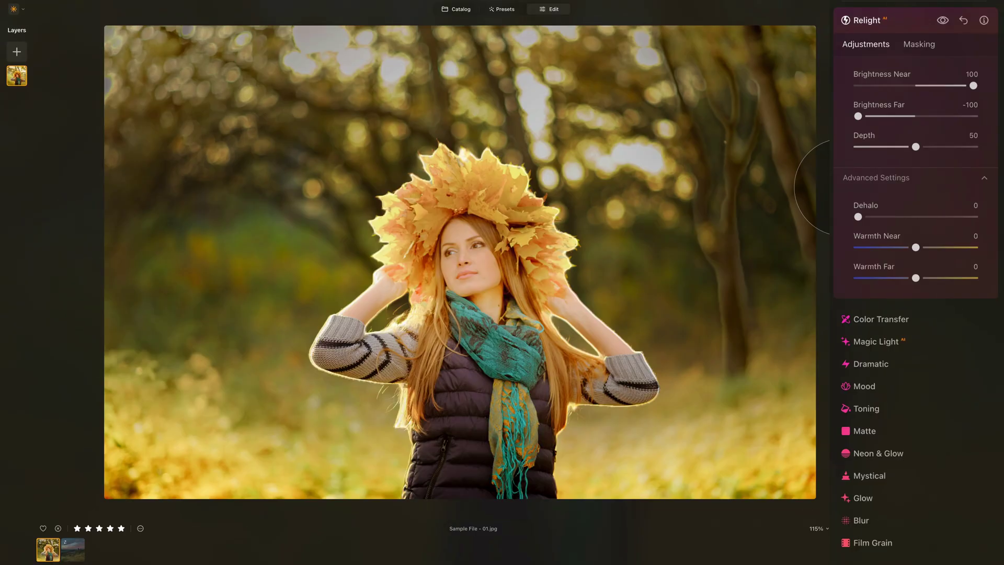
mouse_move(917, 146)
mouse_down()
mouse_move(890, 148)
mouse_move(989, 157)
mouse_move(898, 148)
mouse_up()
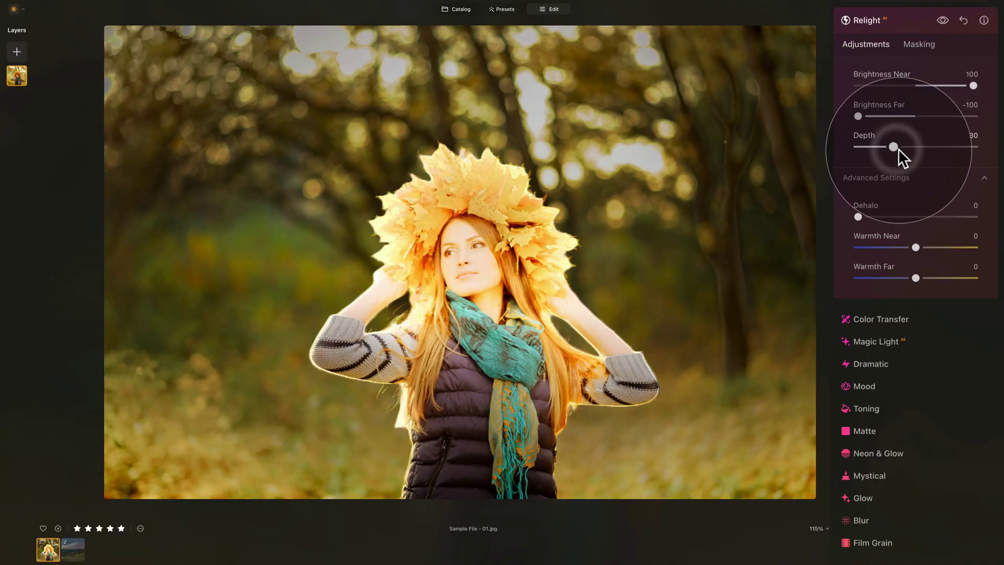
- Reset both brightness sliders, then set Brightness Far to -20 and Brightness Near to 44
double_click(878, 102)
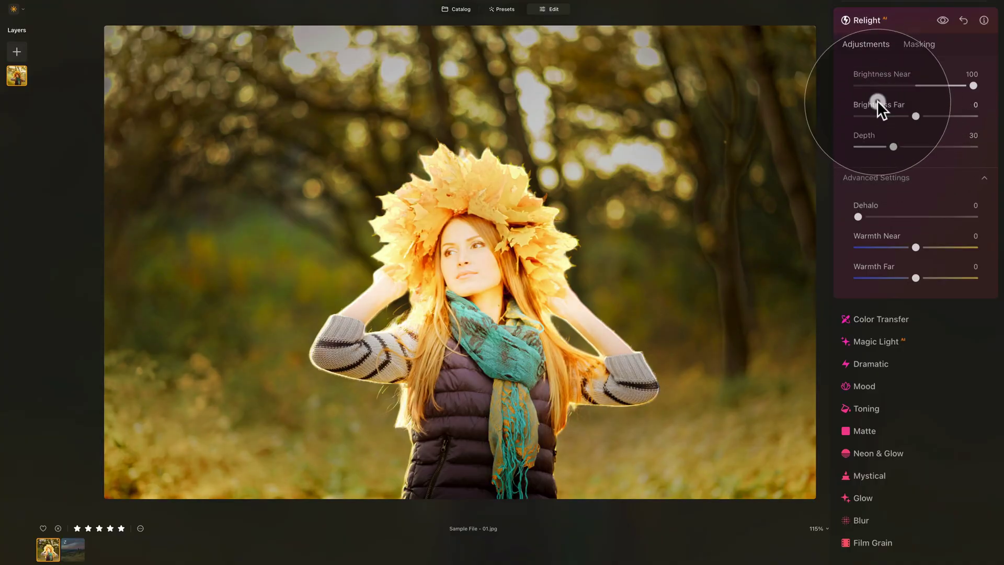
double_click(888, 70)
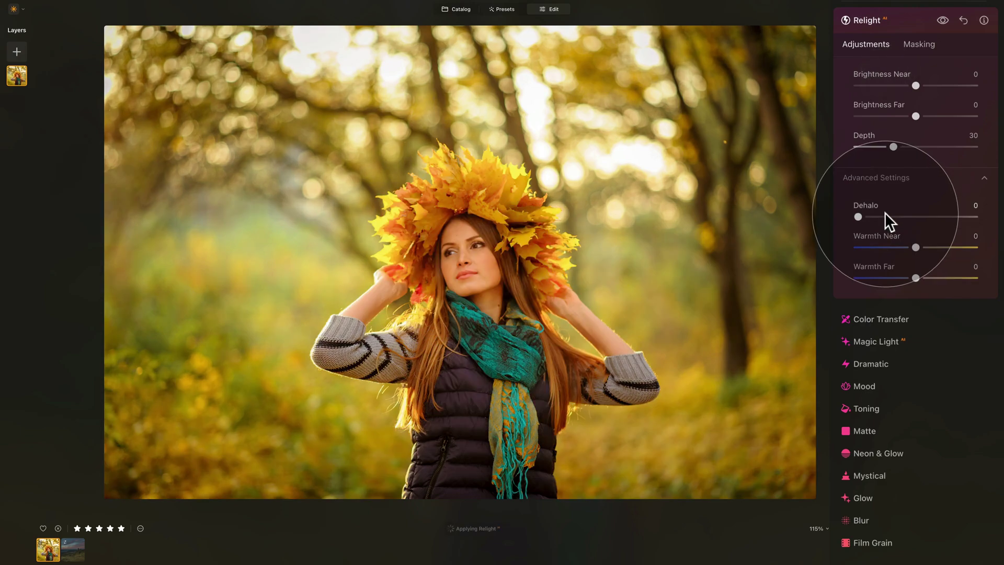
double_click(886, 206)
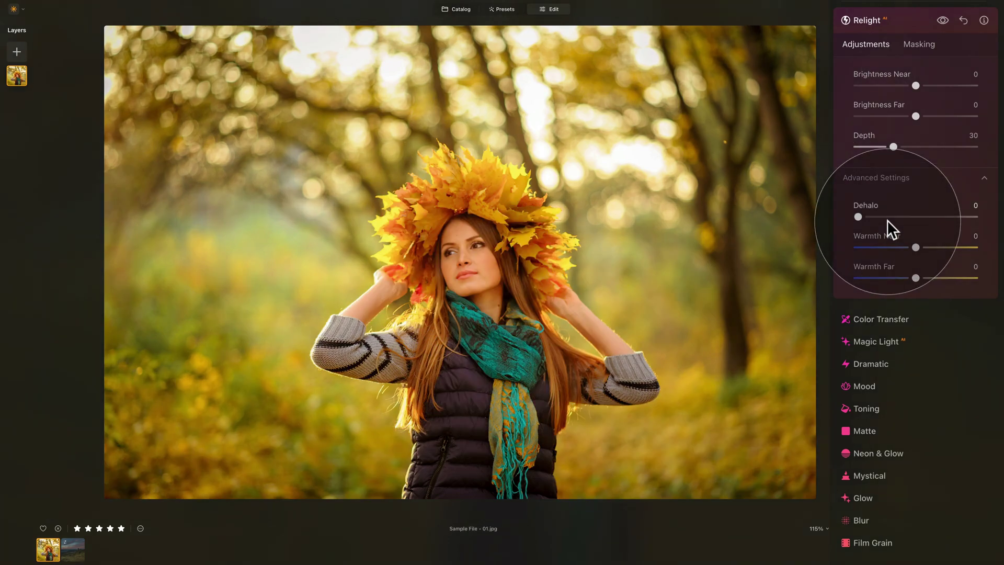
click(890, 117)
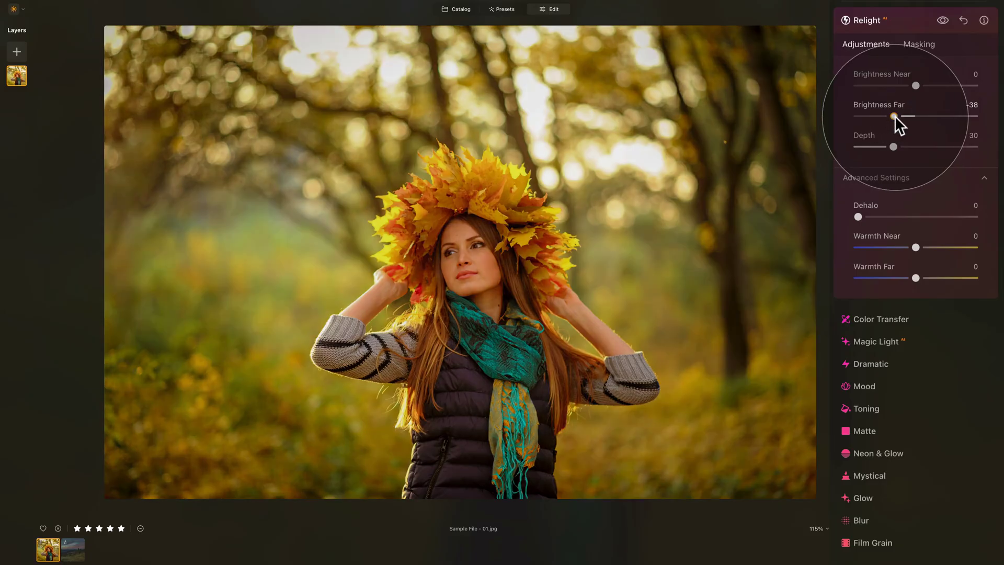
drag(895, 116, 905, 117)
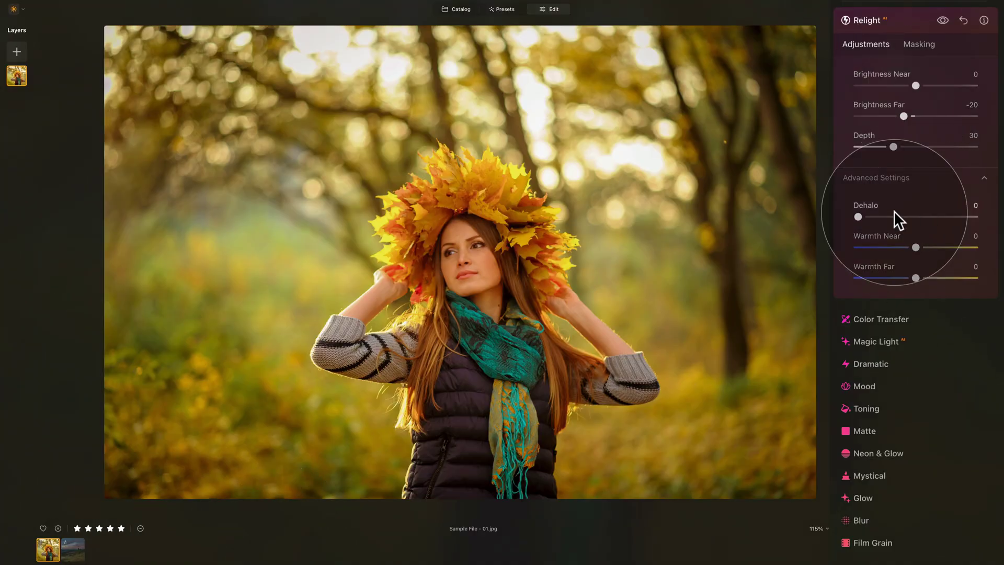
click(944, 84)
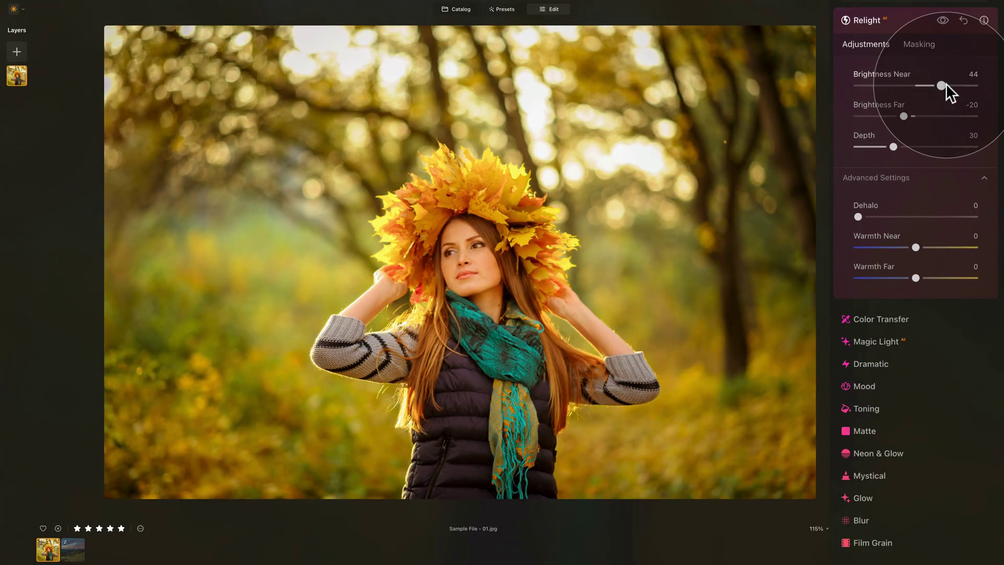
drag(947, 84, 936, 84)
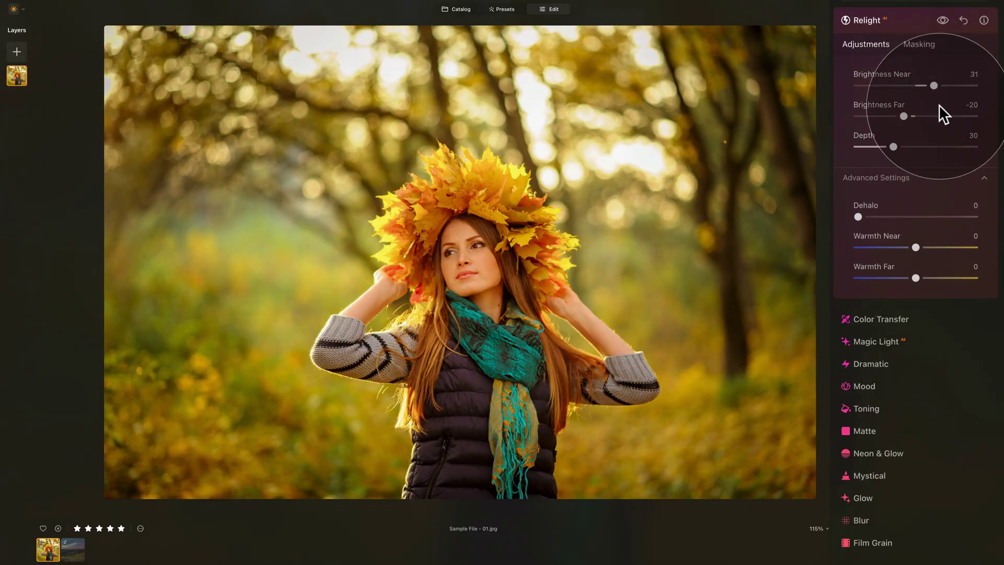
click(942, 84)
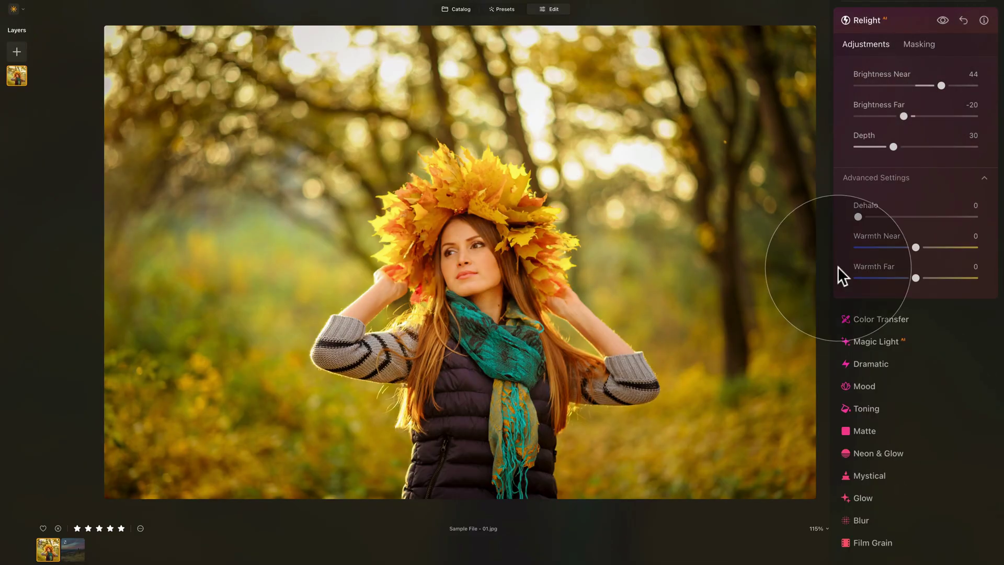
- Set Dehalo 43, Warmth Far -24, Warmth Near 18, and lower Depth to 19
click(908, 216)
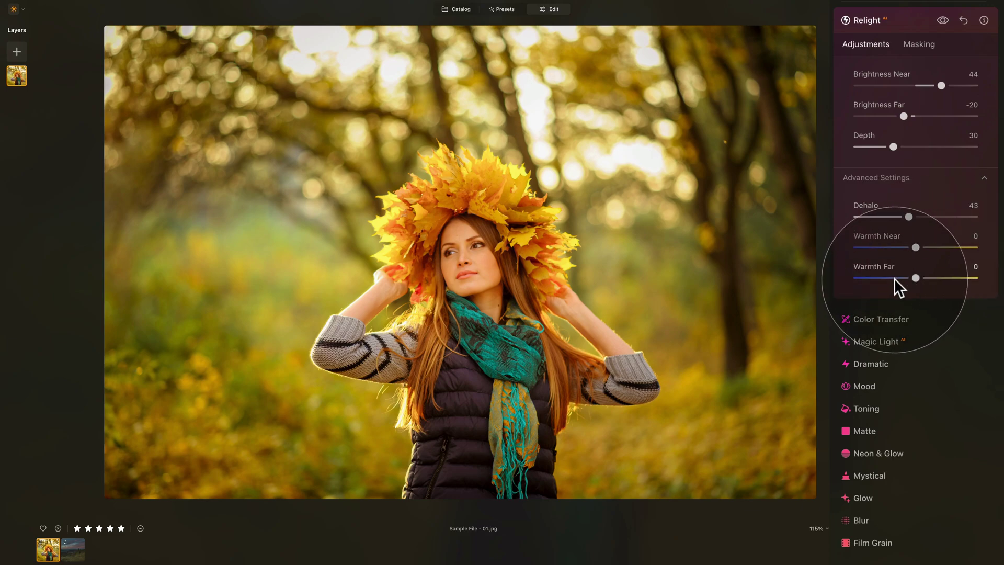
drag(894, 278, 887, 278)
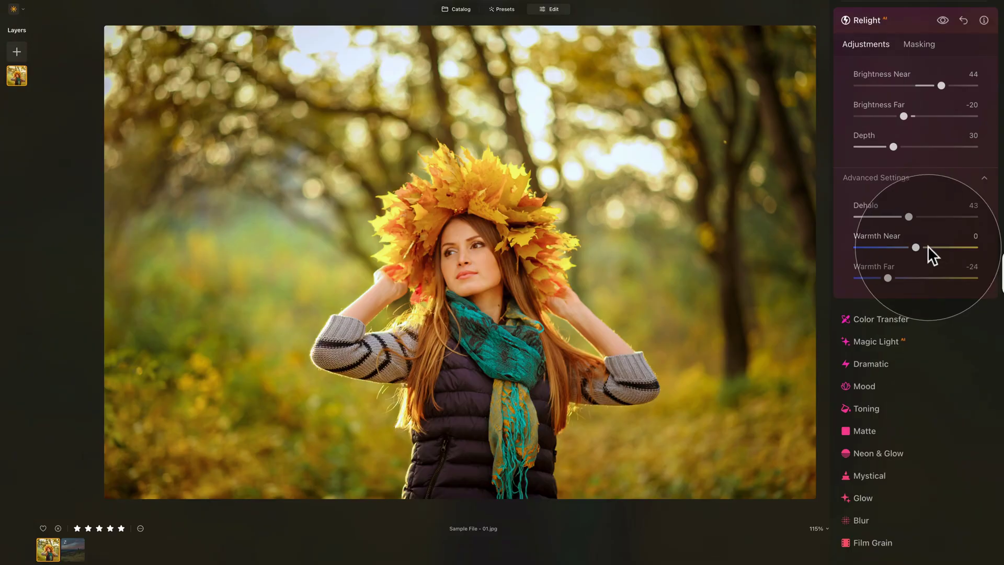
drag(929, 246, 940, 245)
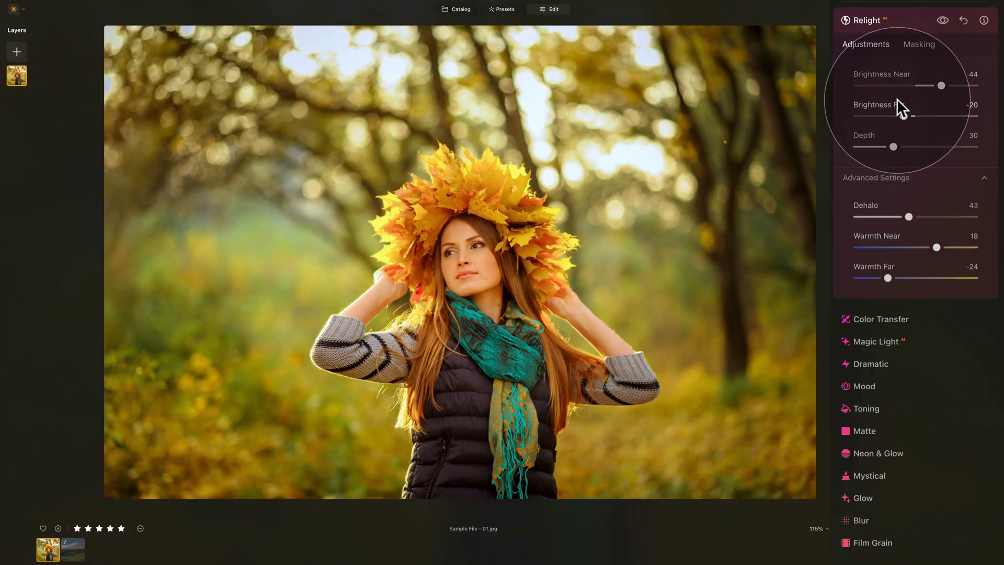
mouse_move(943, 86)
mouse_down()
mouse_move(955, 84)
mouse_move(944, 84)
mouse_up()
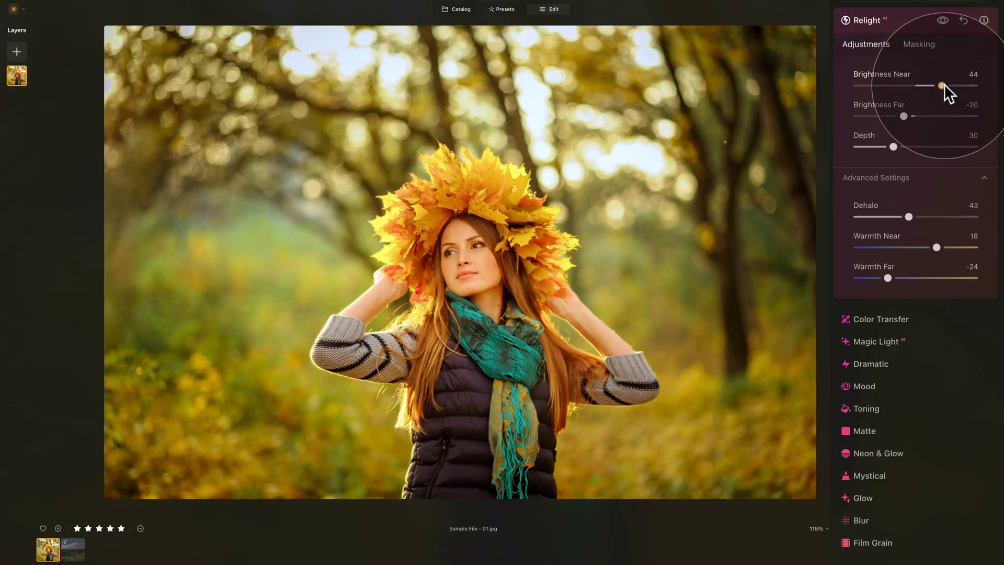
drag(893, 147, 877, 153)
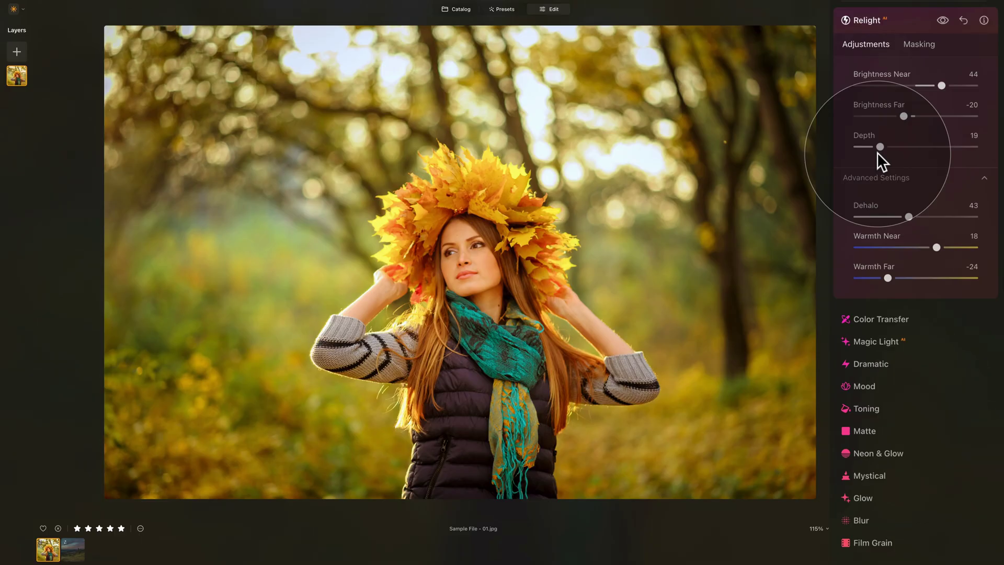
click(940, 19)
click(938, 20)
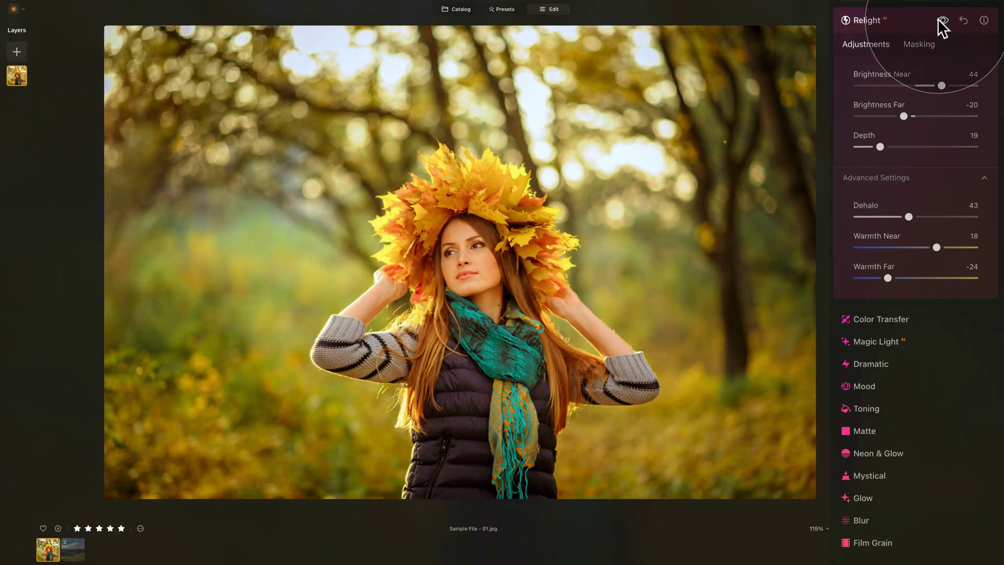